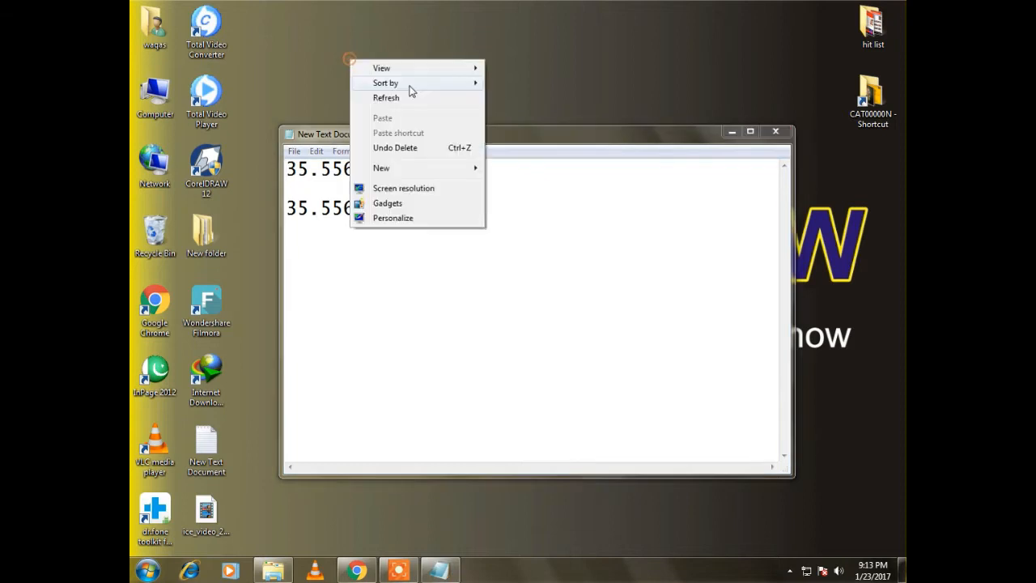
- Launch InPage 2012 from the desktop and minimise its window once it has loaded
{"action": "left_click", "coordinate": [407, 97]}
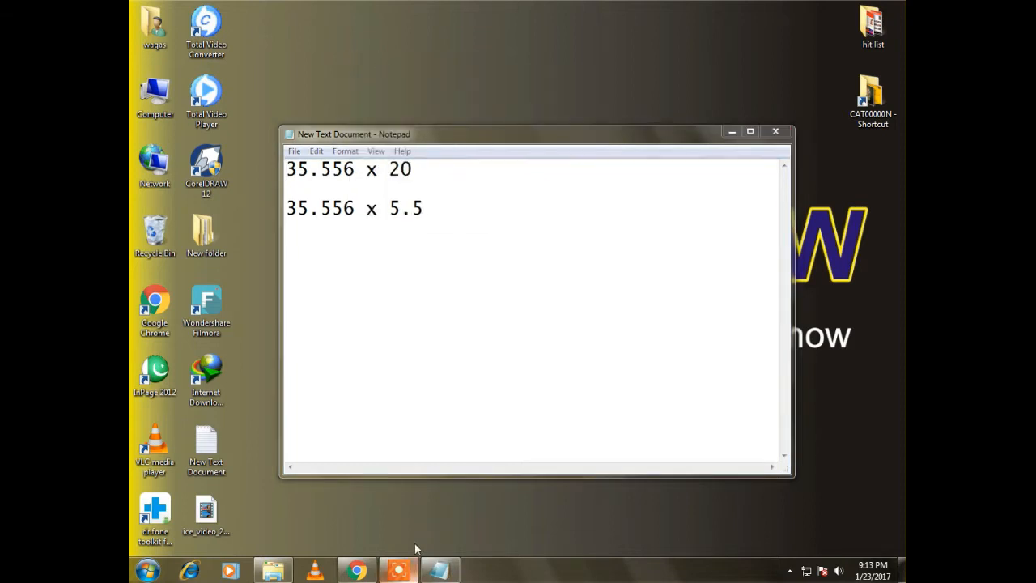
{"action": "mouse_move", "coordinate": [356, 571]}
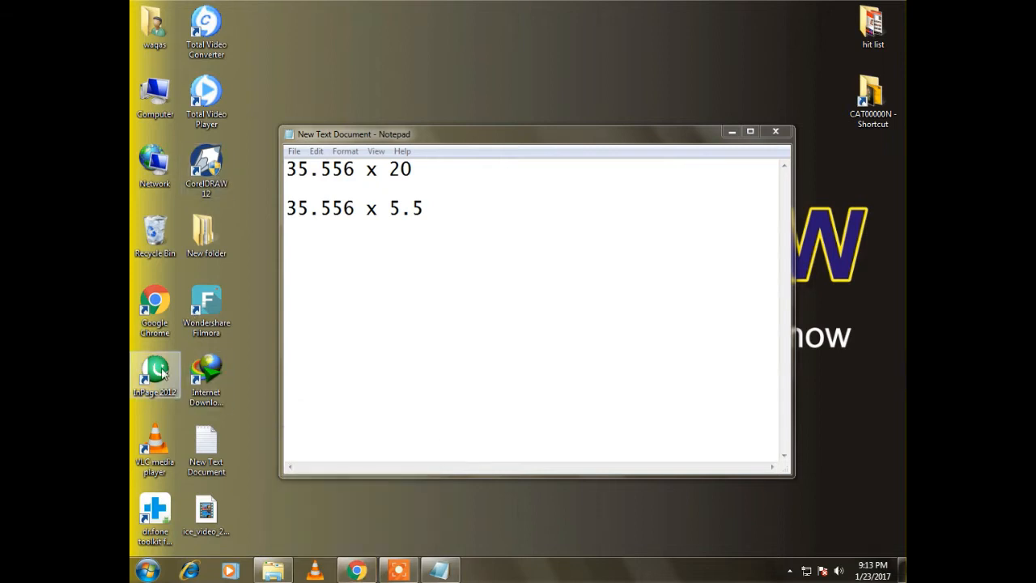
{"action": "right_click", "coordinate": [458, 23]}
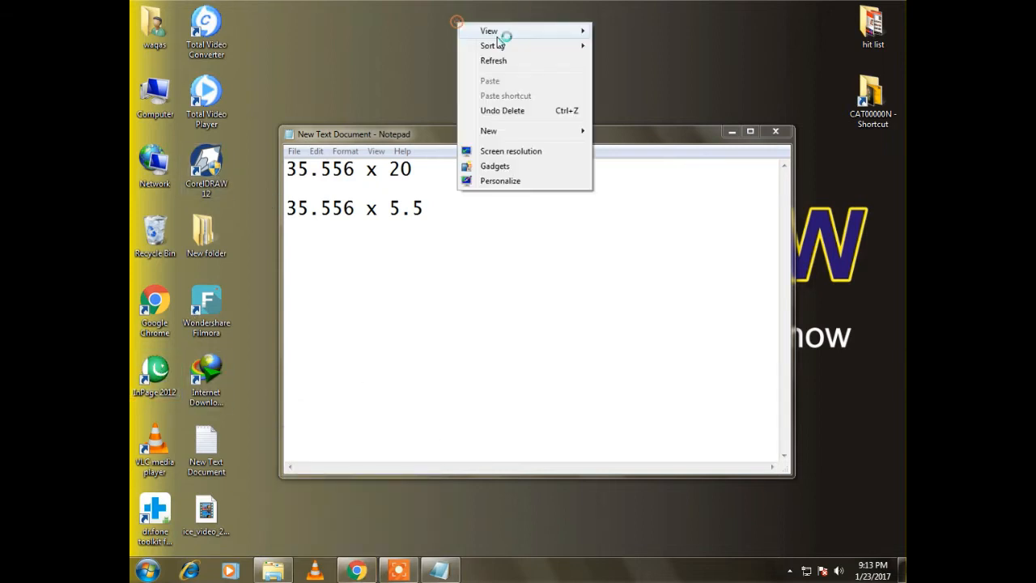
{"action": "left_click", "coordinate": [490, 60]}
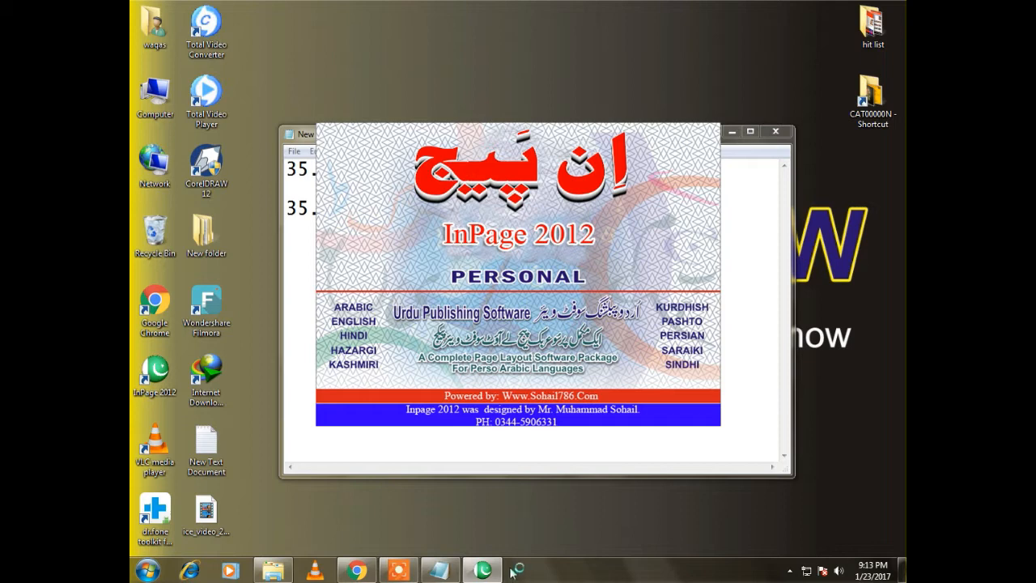
{"action": "mouse_move", "coordinate": [494, 565]}
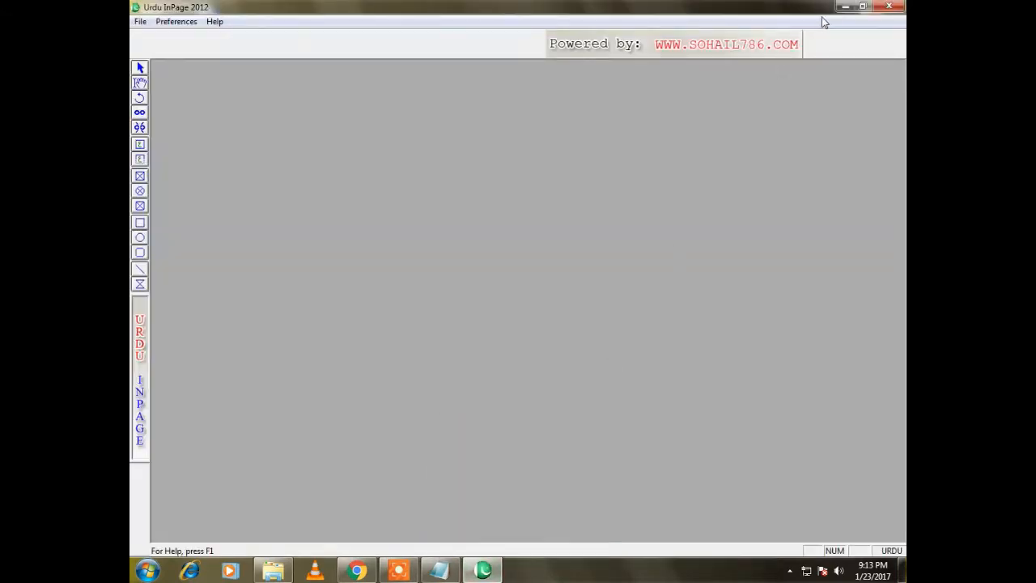
{"action": "left_click", "coordinate": [846, 6]}
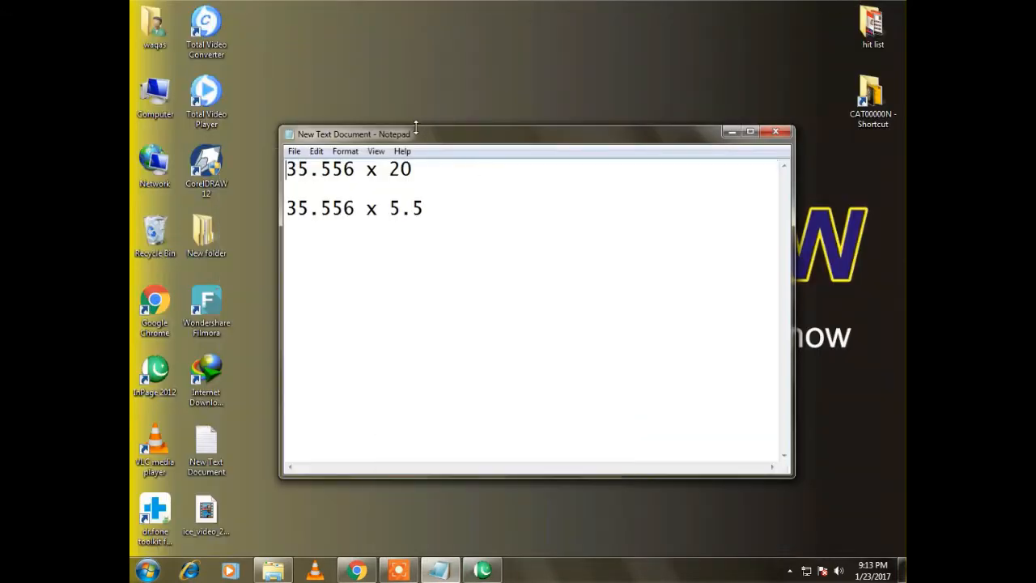
{"action": "right_click", "coordinate": [380, 50]}
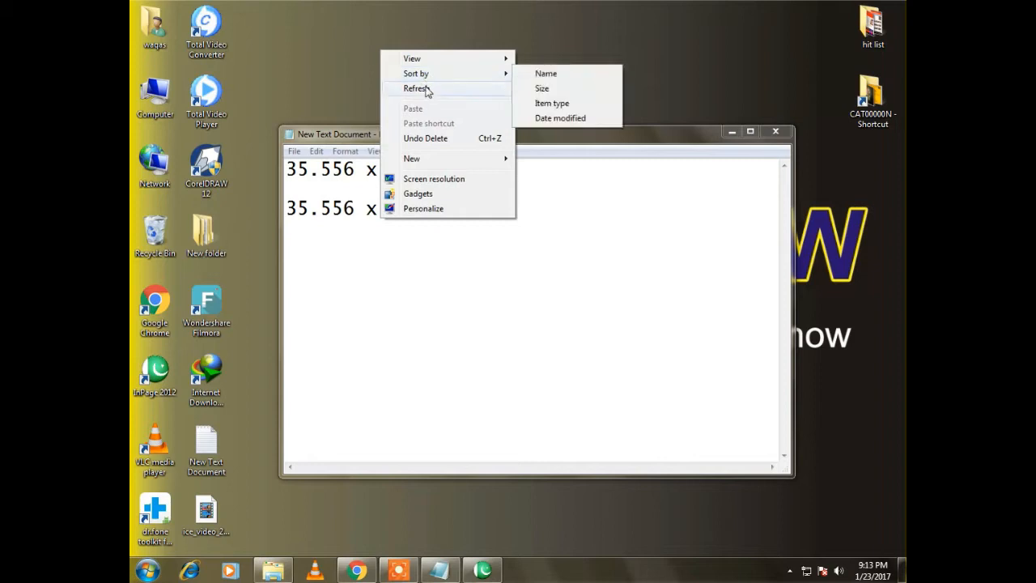
{"action": "left_click", "coordinate": [426, 91]}
{"action": "right_click", "coordinate": [417, 68]}
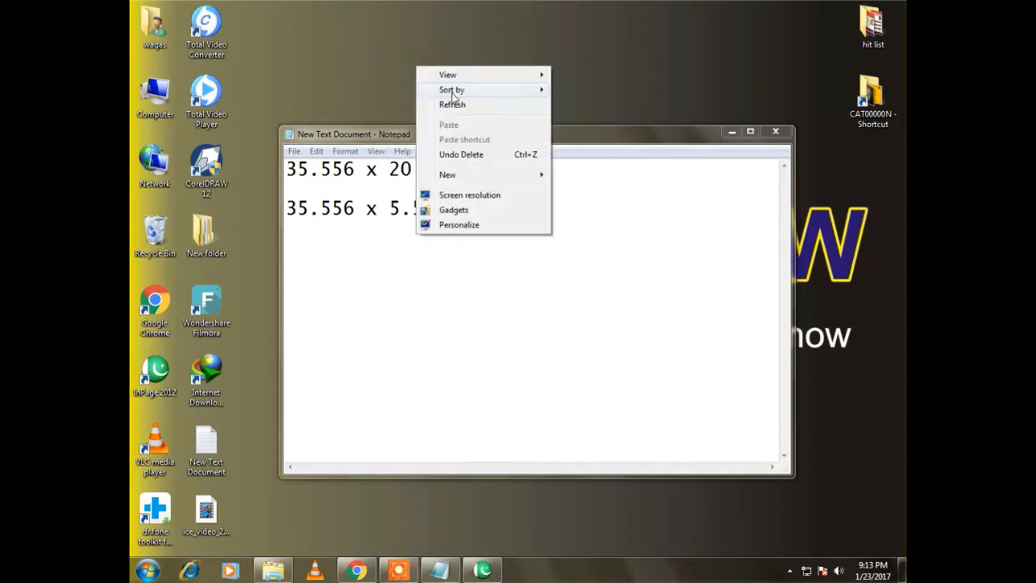
{"action": "left_click", "coordinate": [453, 105]}
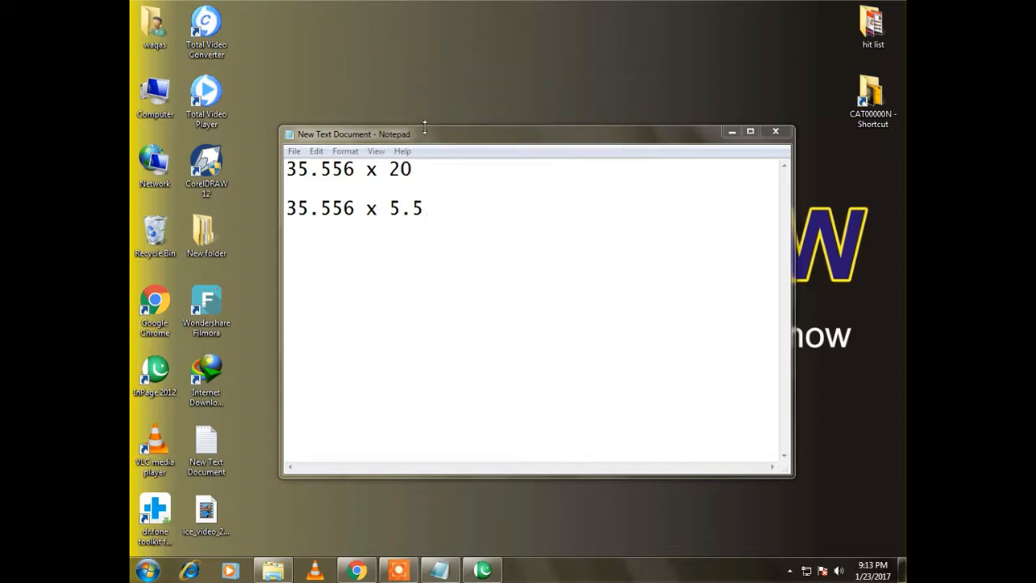
{"action": "right_click", "coordinate": [391, 77]}
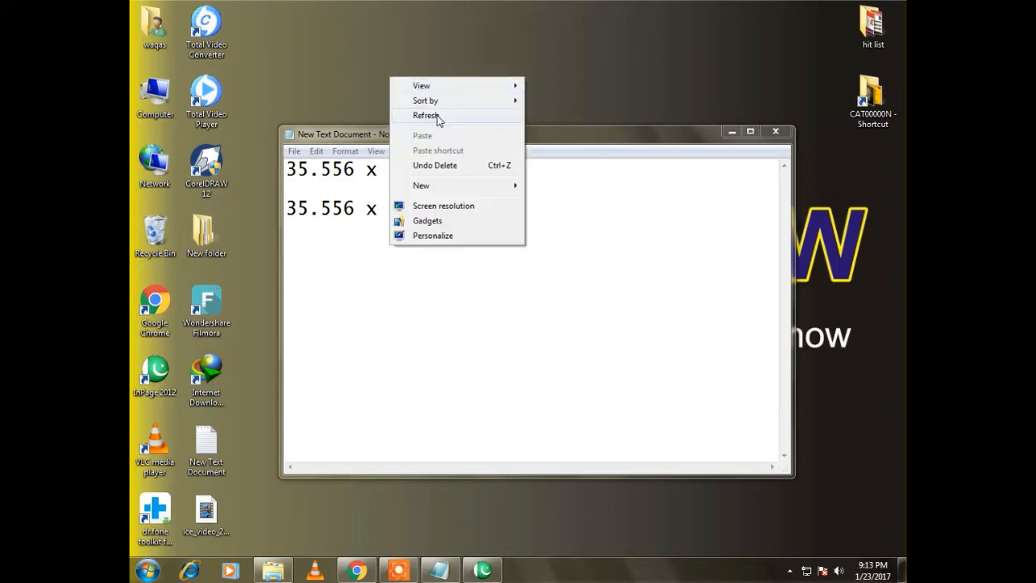
{"action": "left_click", "coordinate": [437, 118]}
{"action": "right_click", "coordinate": [372, 92]}
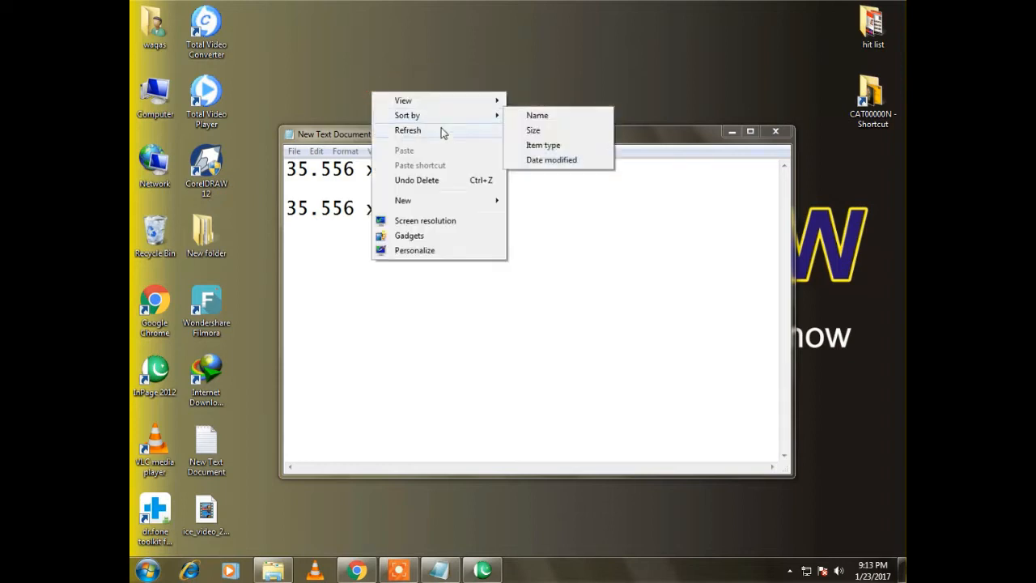
{"action": "left_click", "coordinate": [444, 129]}
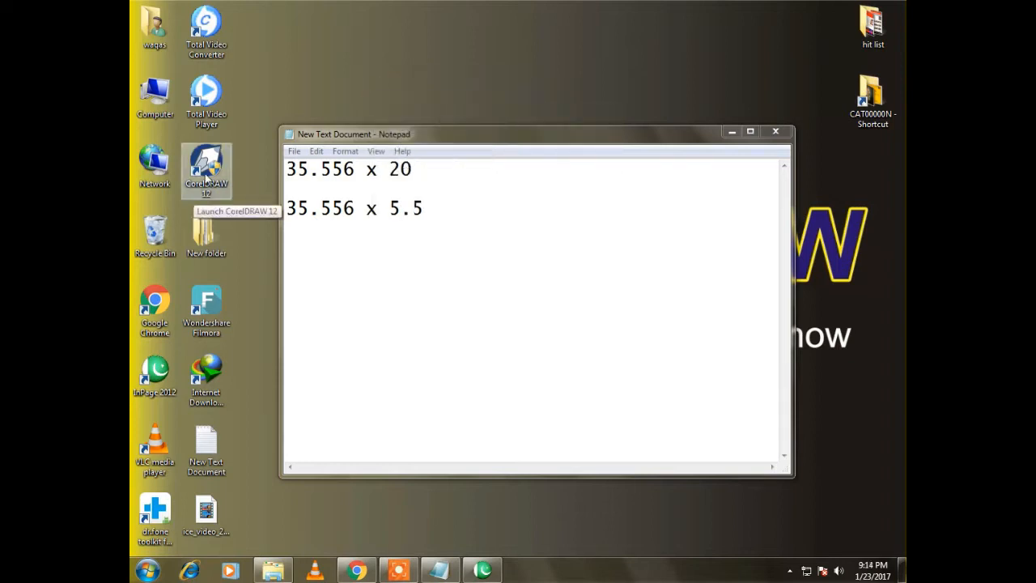
- Launch CorelDRAW 12 from the desktop
{"action": "left_click", "coordinate": [207, 170]}
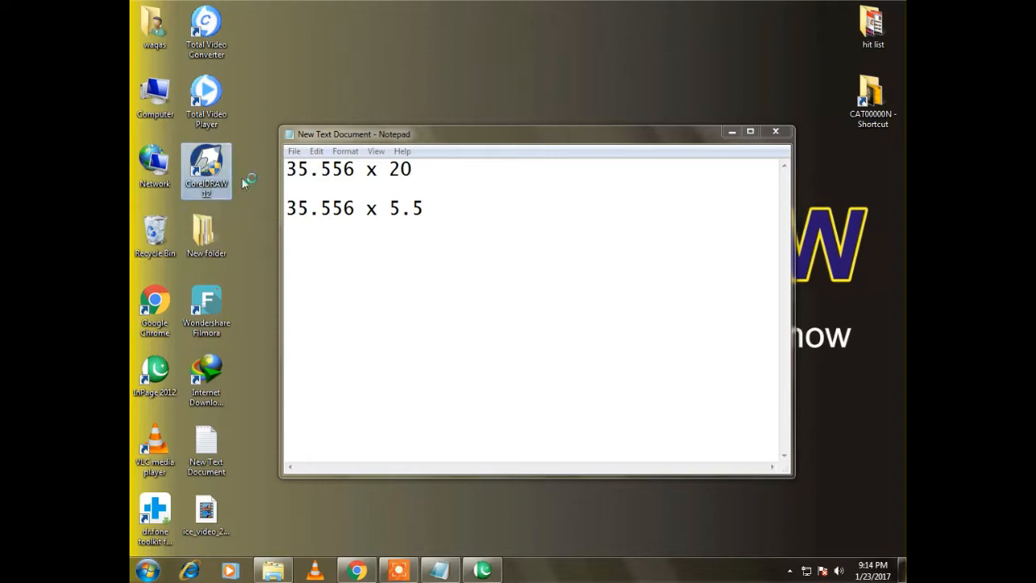
{"action": "right_click", "coordinate": [415, 24]}
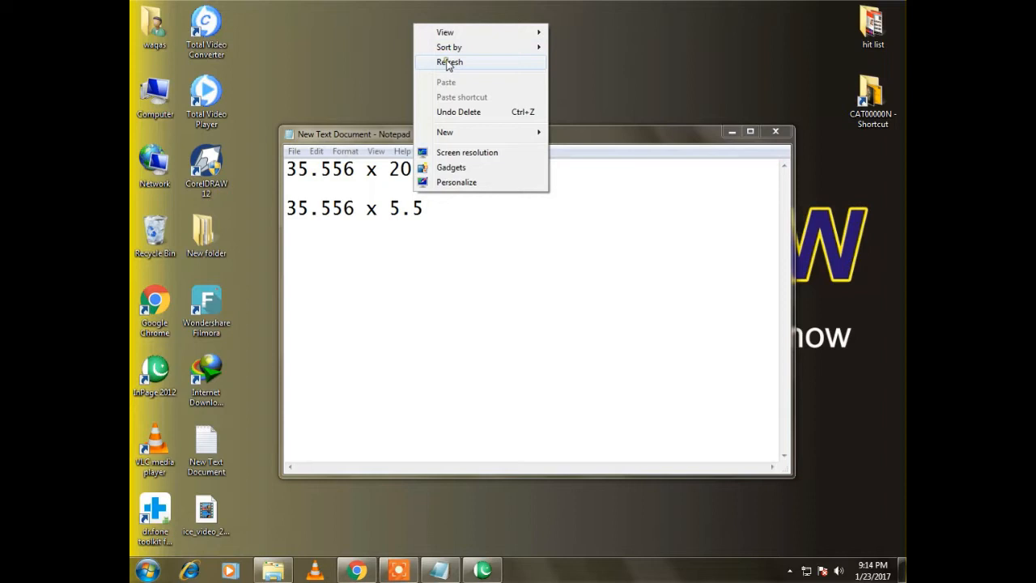
{"action": "left_click", "coordinate": [447, 65]}
{"action": "right_click", "coordinate": [395, 4]}
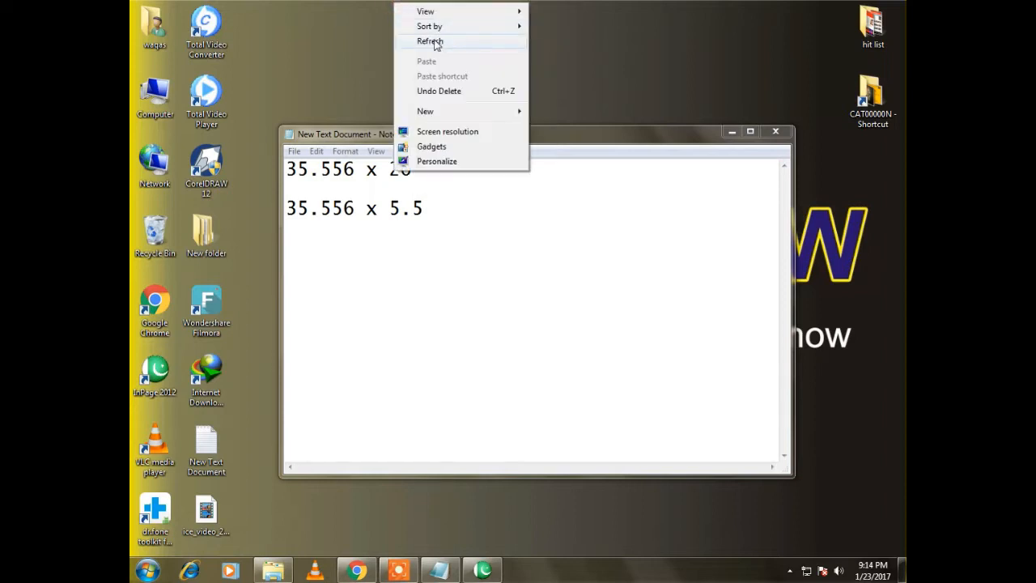
{"action": "left_click", "coordinate": [435, 45]}
{"action": "right_click", "coordinate": [432, 4]}
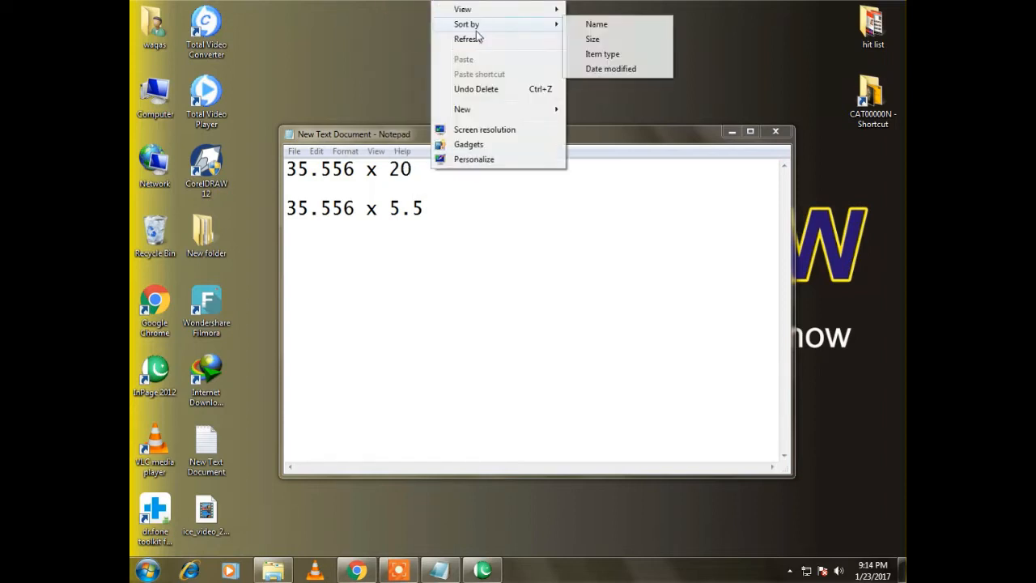
{"action": "left_click", "coordinate": [468, 42]}
{"action": "right_click", "coordinate": [404, 19]}
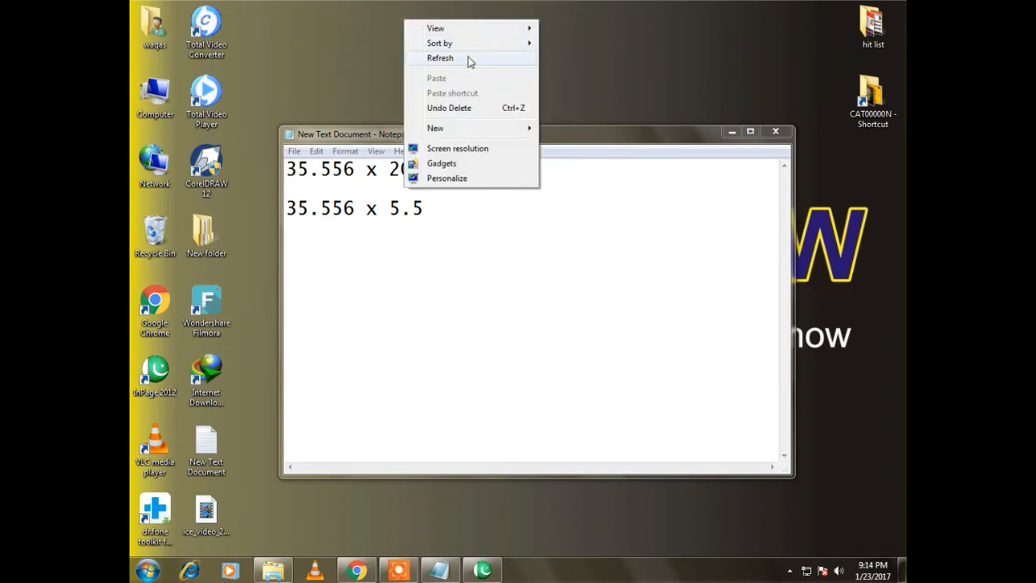
{"action": "left_click", "coordinate": [468, 57]}
{"action": "right_click", "coordinate": [311, 3]}
{"action": "left_click", "coordinate": [401, 45]}
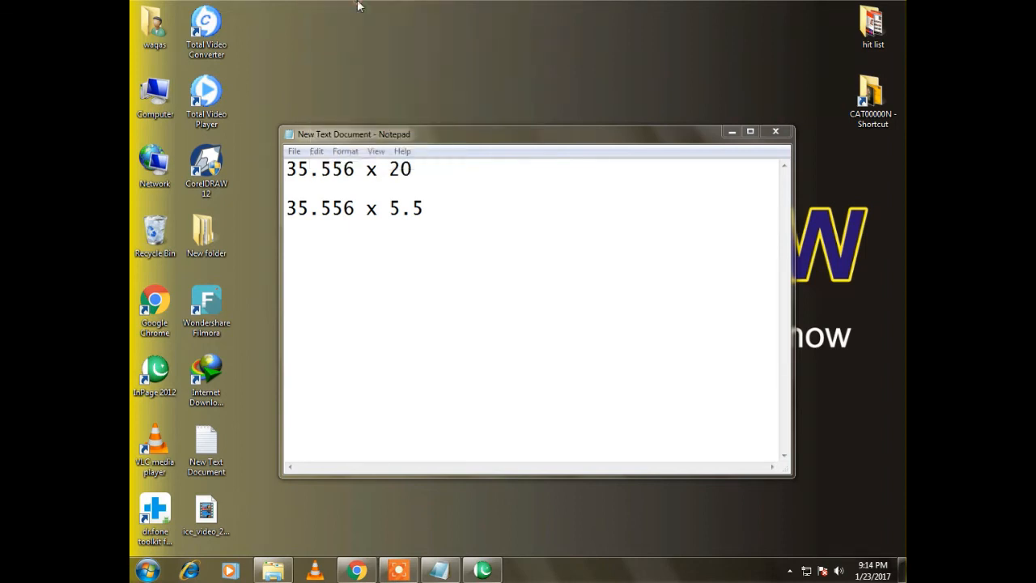
{"action": "right_click", "coordinate": [359, 3]}
{"action": "left_click", "coordinate": [433, 46]}
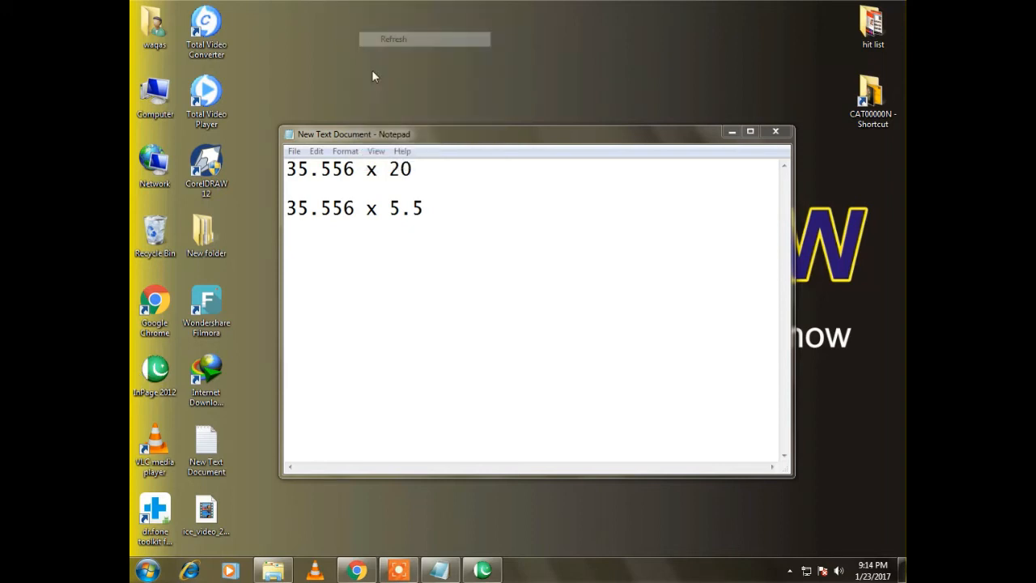
{"action": "right_click", "coordinate": [358, 62]}
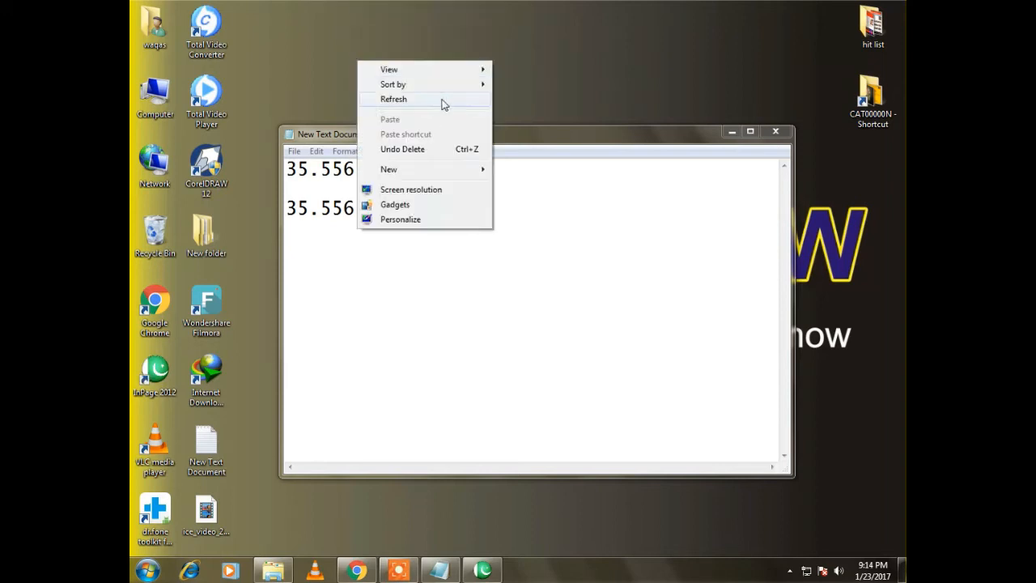
{"action": "left_click", "coordinate": [442, 100]}
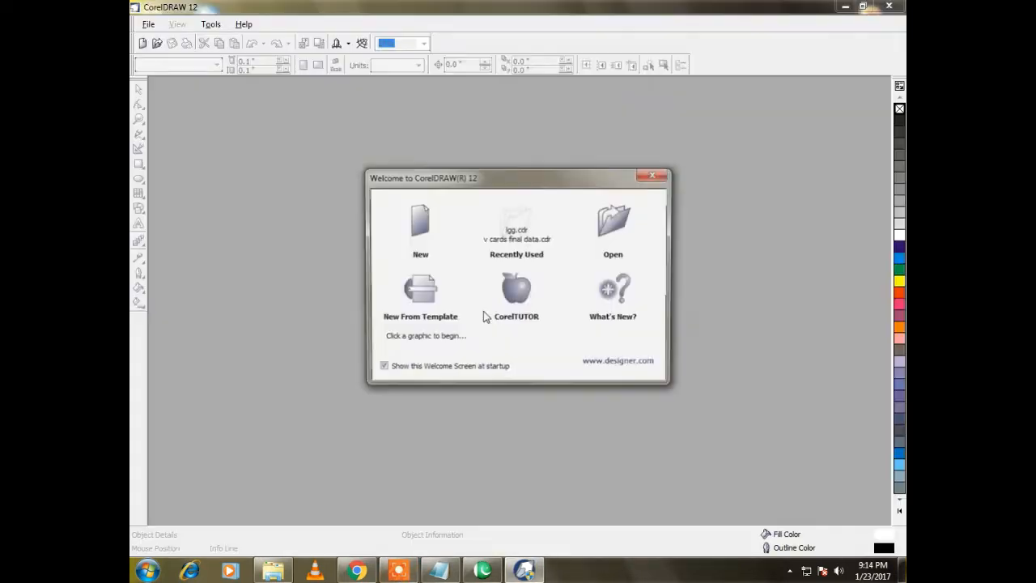
- Create a new blank drawing from the CorelDRAW welcome screen and minimise the window
{"action": "left_click", "coordinate": [428, 227]}
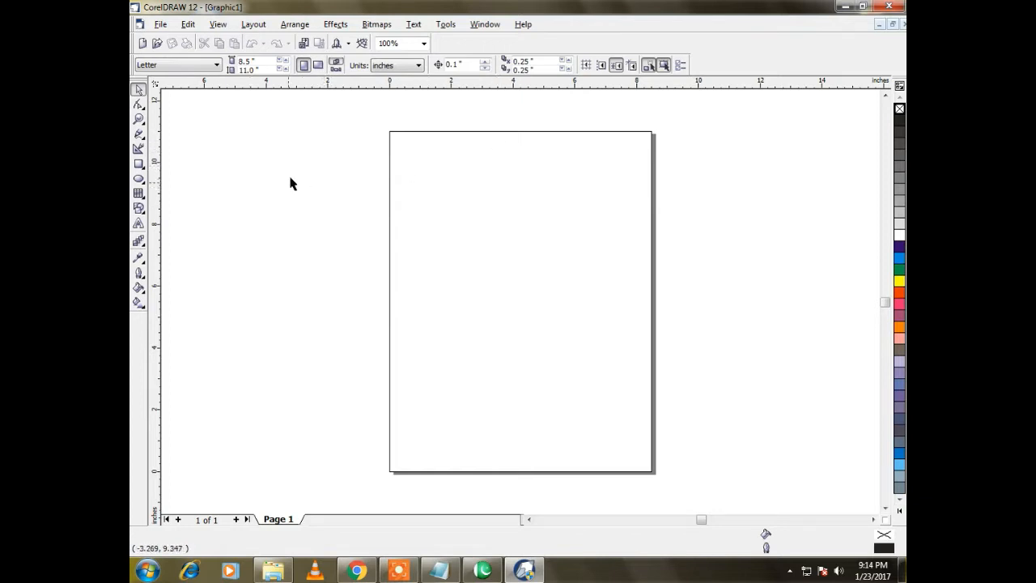
{"action": "left_click", "coordinate": [528, 569]}
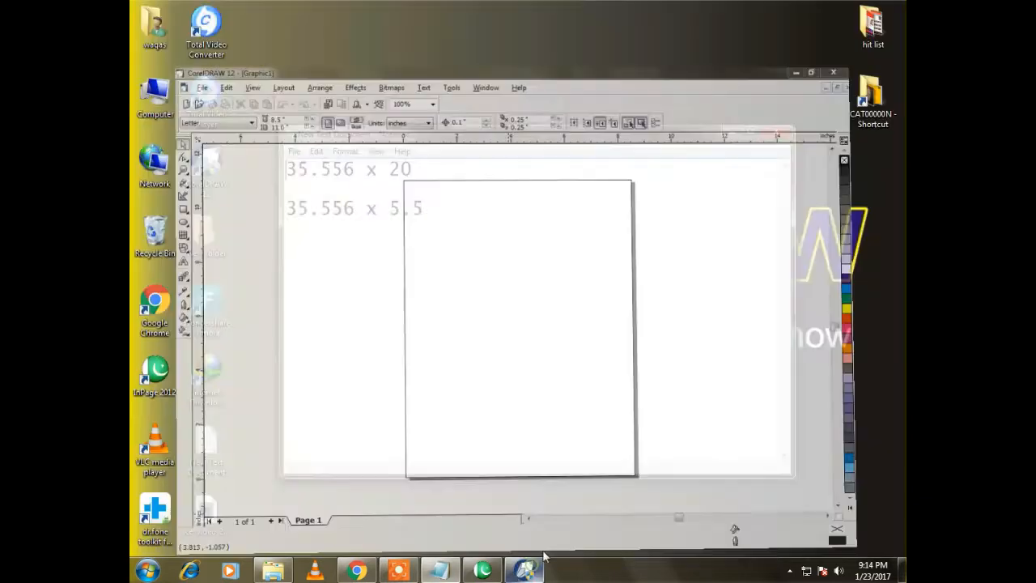
- Switch to Chrome to view the open YouTube channel page, and minimise the browser
{"action": "left_click", "coordinate": [361, 572]}
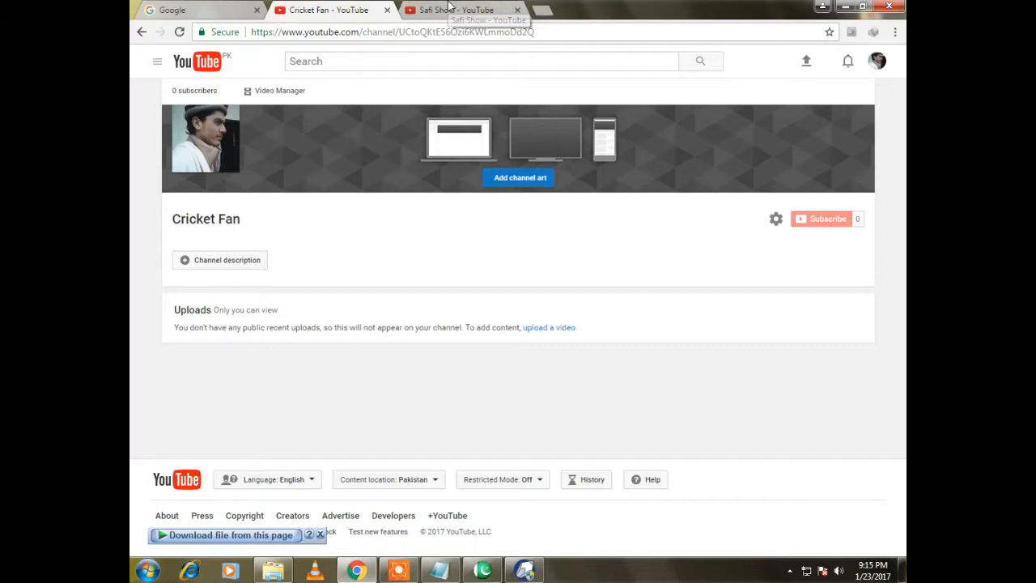
{"action": "left_click", "coordinate": [846, 6]}
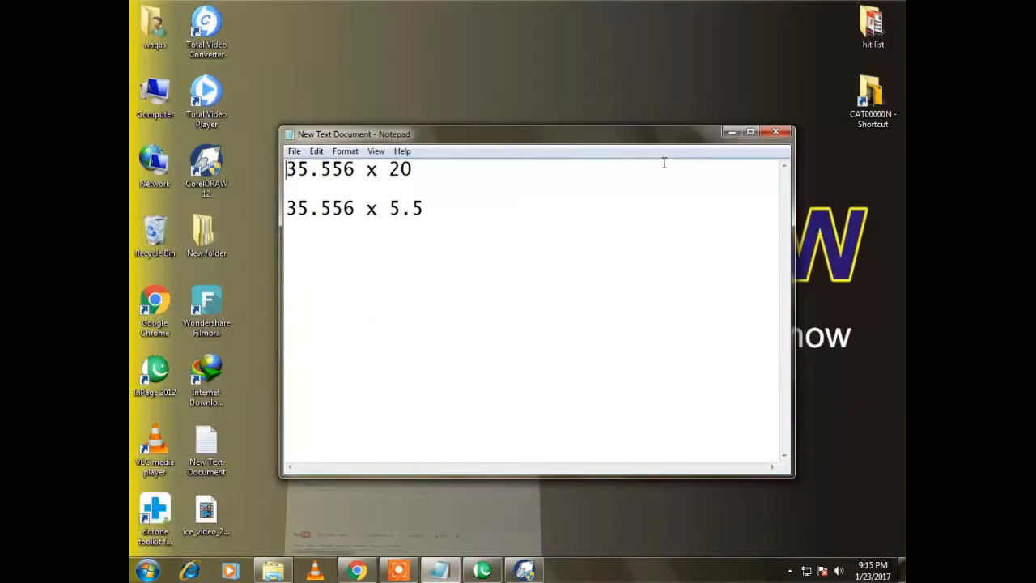
- Maximise the Notepad document, highlight 35.556 and 20 in its first line to review them, and minimise the window
{"action": "double_click", "coordinate": [360, 136]}
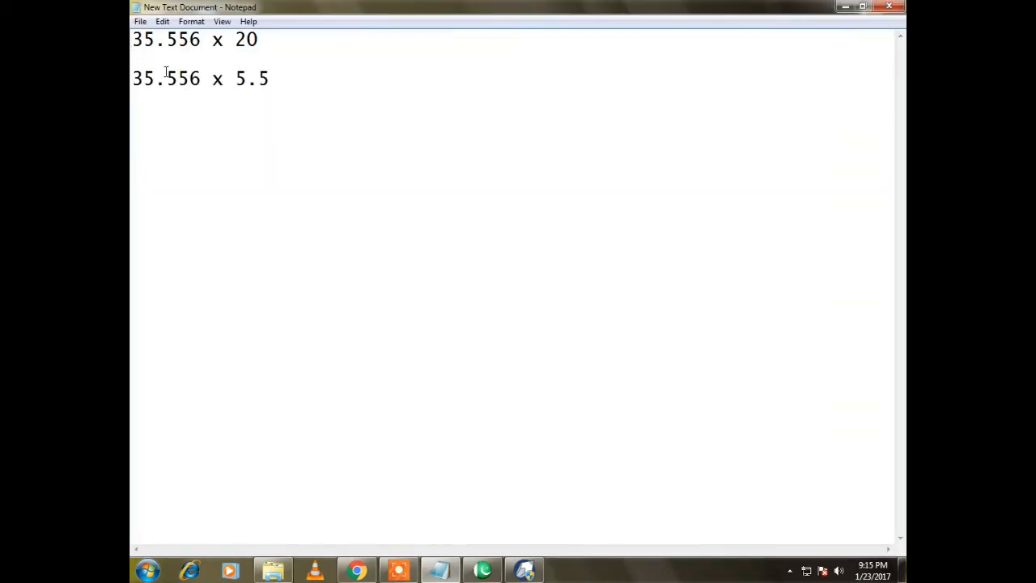
{"action": "left_click", "coordinate": [278, 86]}
{"action": "key", "text": "ctrl+a"}
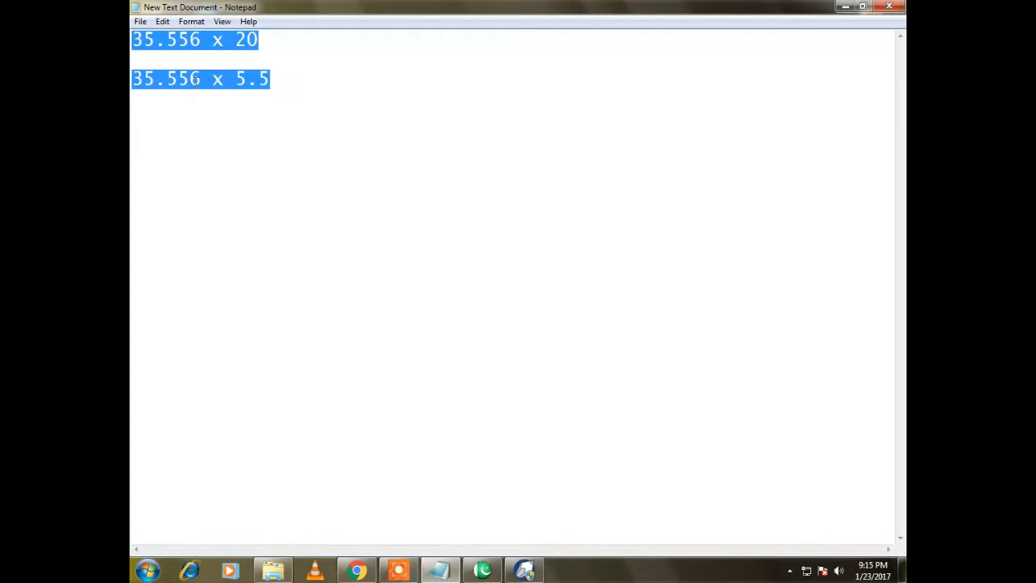
{"action": "left_click", "coordinate": [186, 52]}
{"action": "left_click_drag", "start_coordinate": [201, 44], "coordinate": [132, 49]}
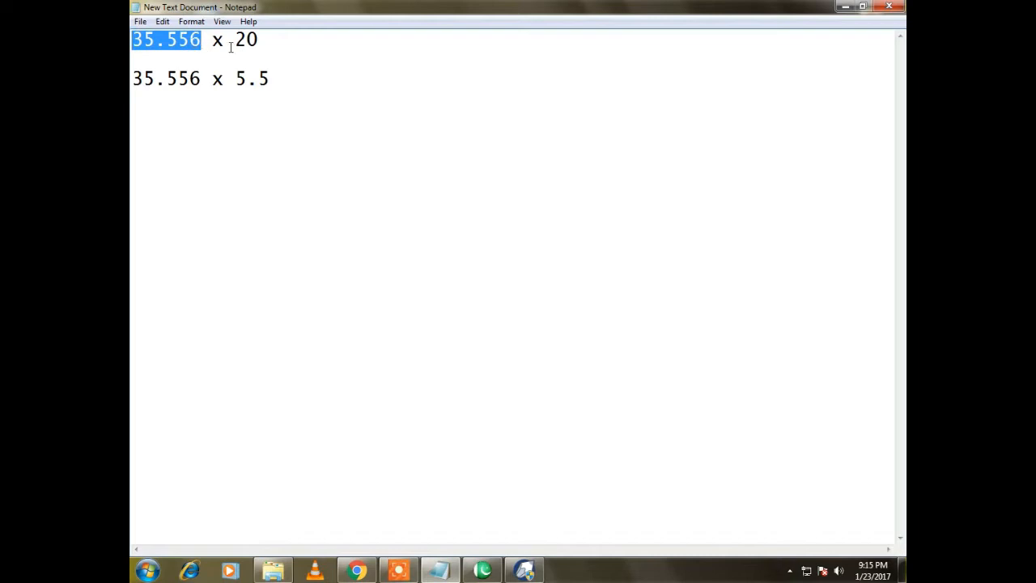
{"action": "left_click_drag", "start_coordinate": [226, 42], "coordinate": [281, 50]}
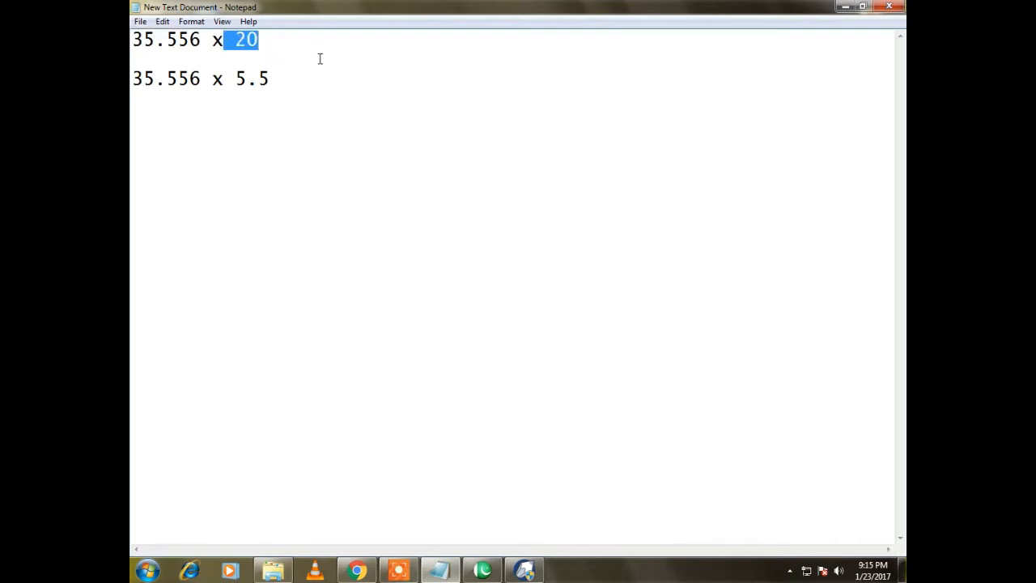
{"action": "left_click", "coordinate": [845, 7]}
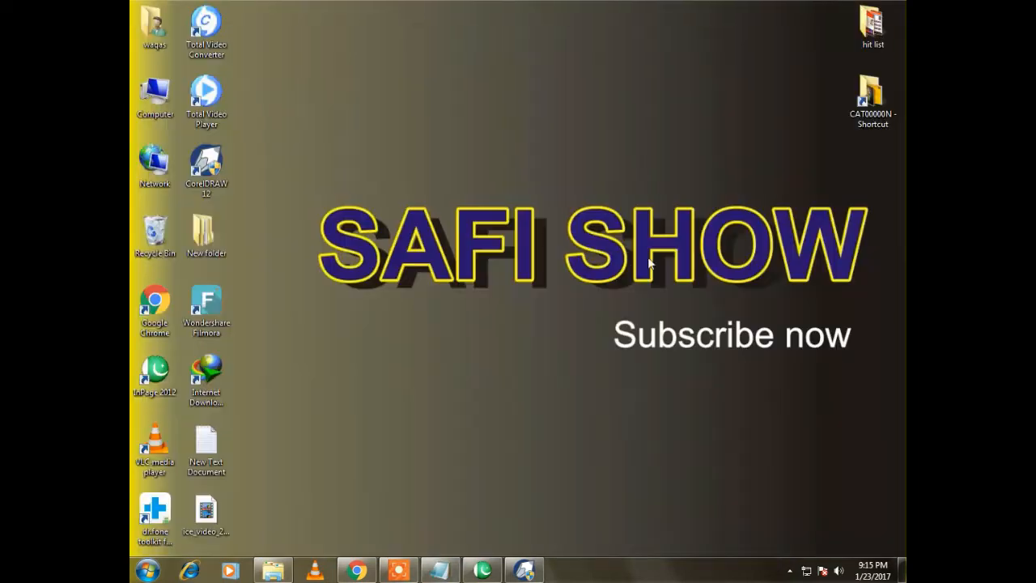
- Switch to CorelDRAW and draw a rectangle about 11.4 by 6.9 inches, starting near the page's left edge
{"action": "left_click", "coordinate": [525, 571]}
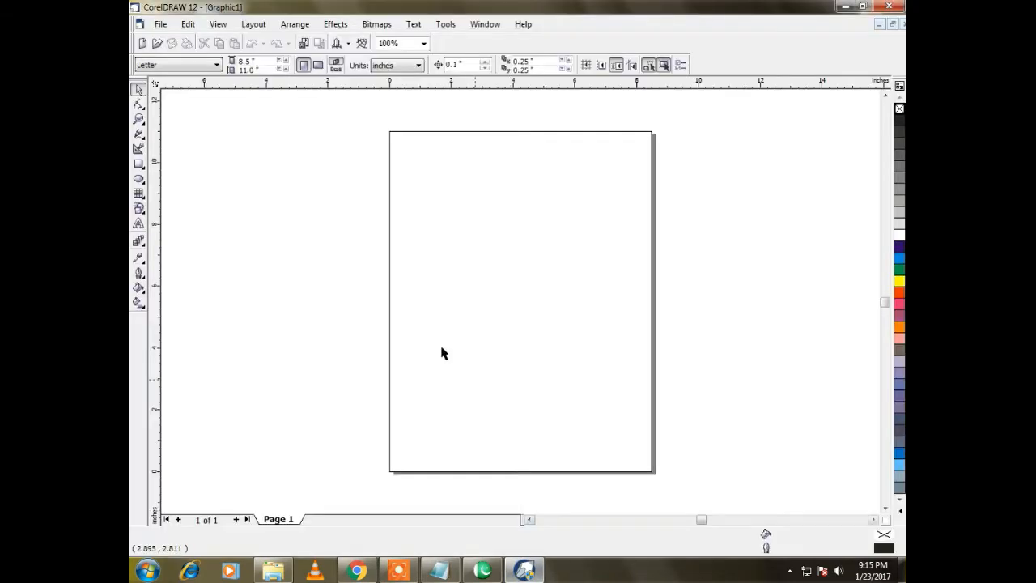
{"action": "left_click", "coordinate": [139, 166]}
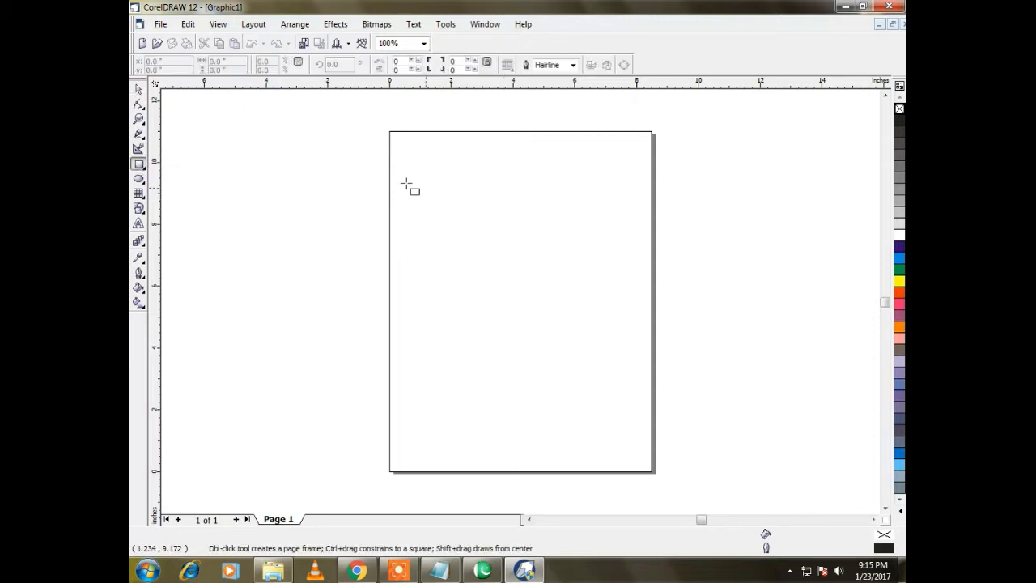
{"action": "mouse_move", "coordinate": [393, 179]}
{"action": "left_mouse_down"}
{"action": "mouse_move", "coordinate": [707, 358]}
{"action": "mouse_move", "coordinate": [746, 392]}
{"action": "left_mouse_up"}
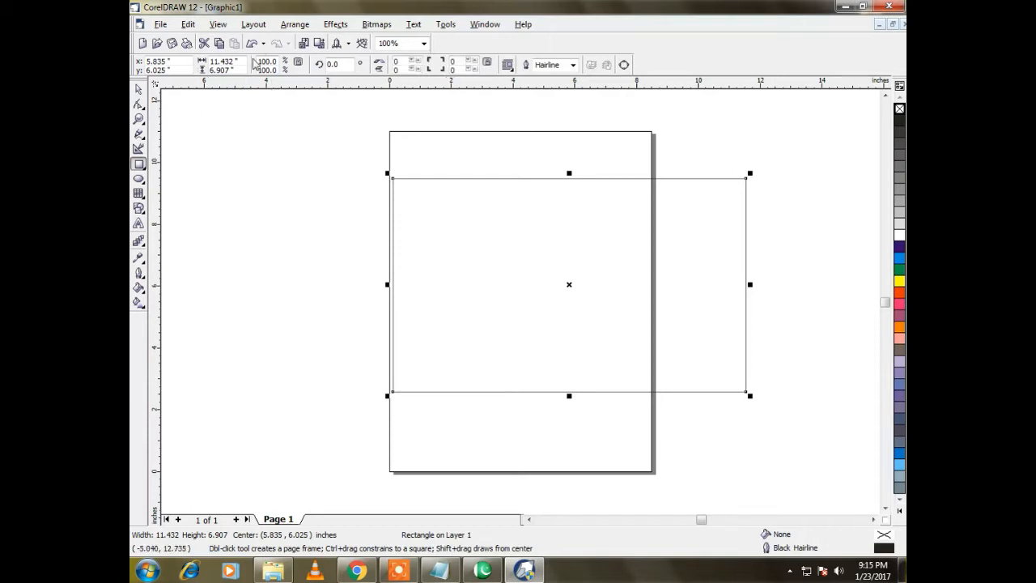
- Check the dimensions in Notepad, set the rectangle's size to 35.556 by 20 inches, and fill it with black
{"action": "left_click_drag", "start_coordinate": [242, 58], "coordinate": [214, 55]}
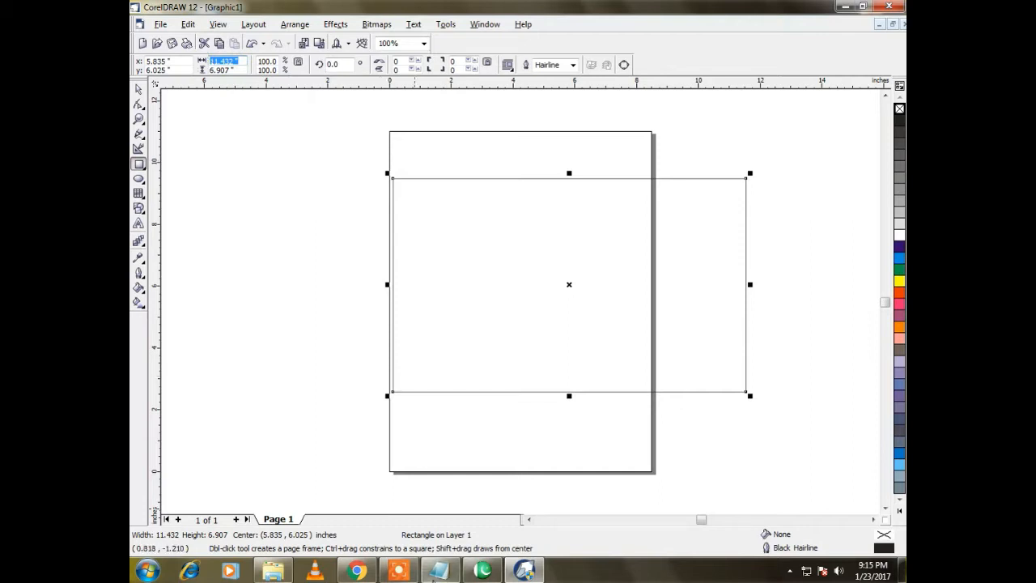
{"action": "left_click", "coordinate": [438, 572]}
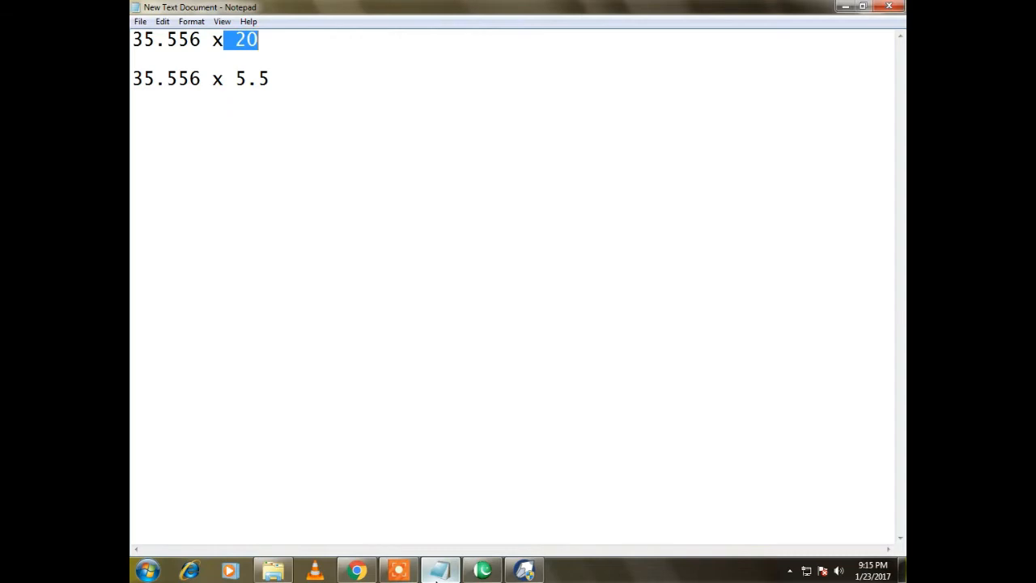
{"action": "left_click", "coordinate": [438, 572]}
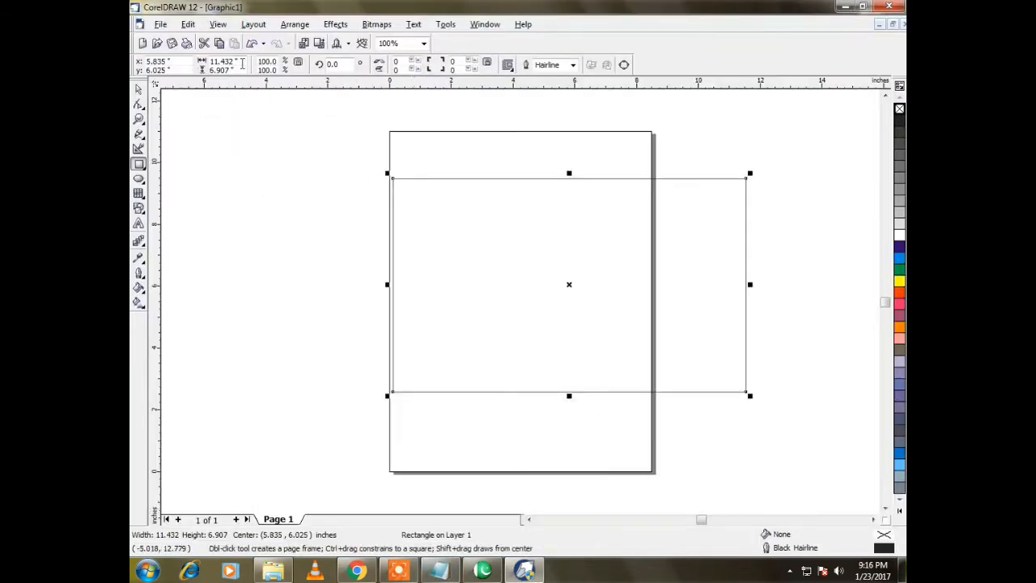
{"action": "double_click", "coordinate": [243, 64]}
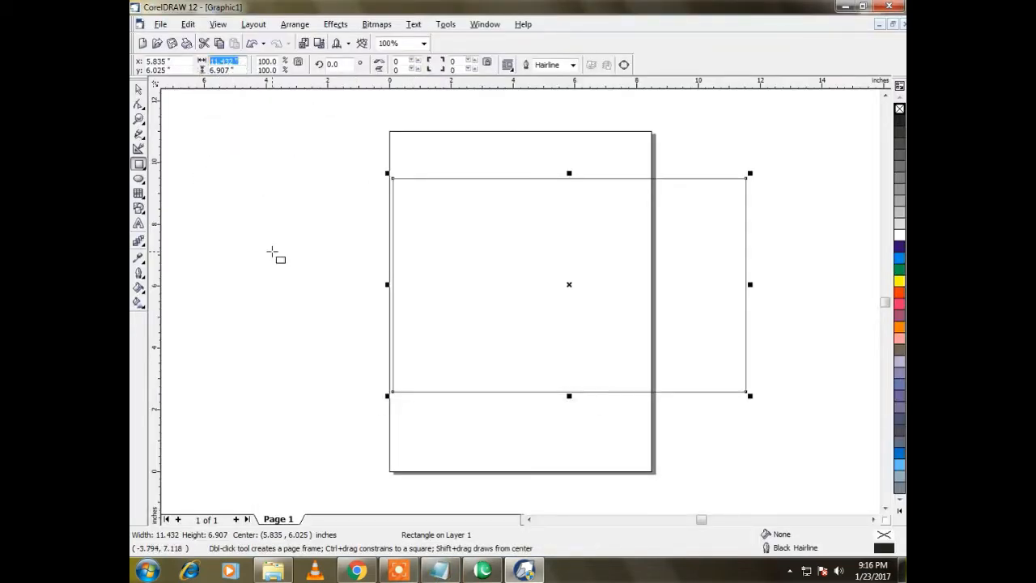
{"action": "type", "text": "35.556"}
{"action": "key", "text": "Tab"}
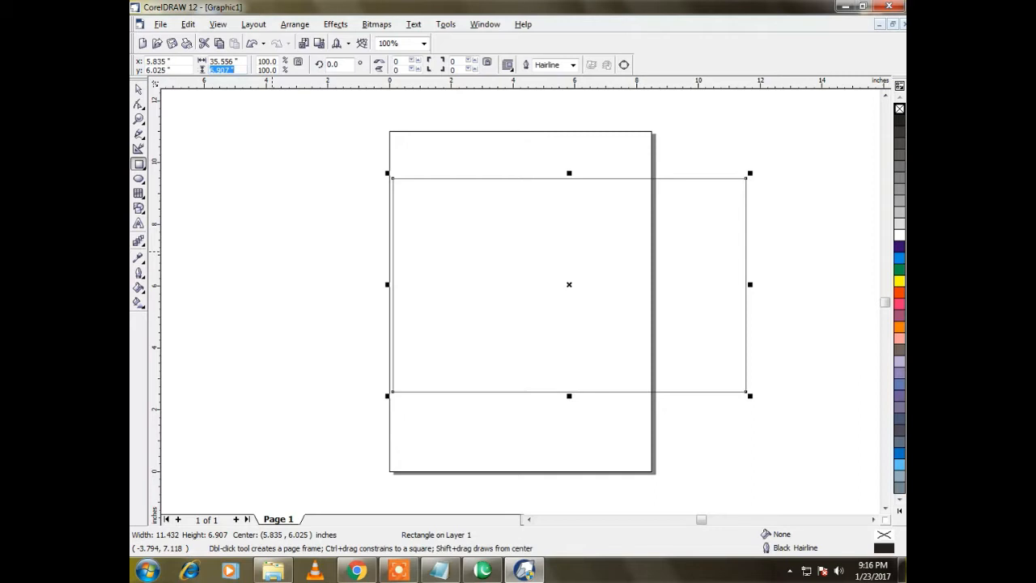
{"action": "type", "text": "20"}
{"action": "key", "text": "Return"}
{"action": "key", "text": "shift+F2"}
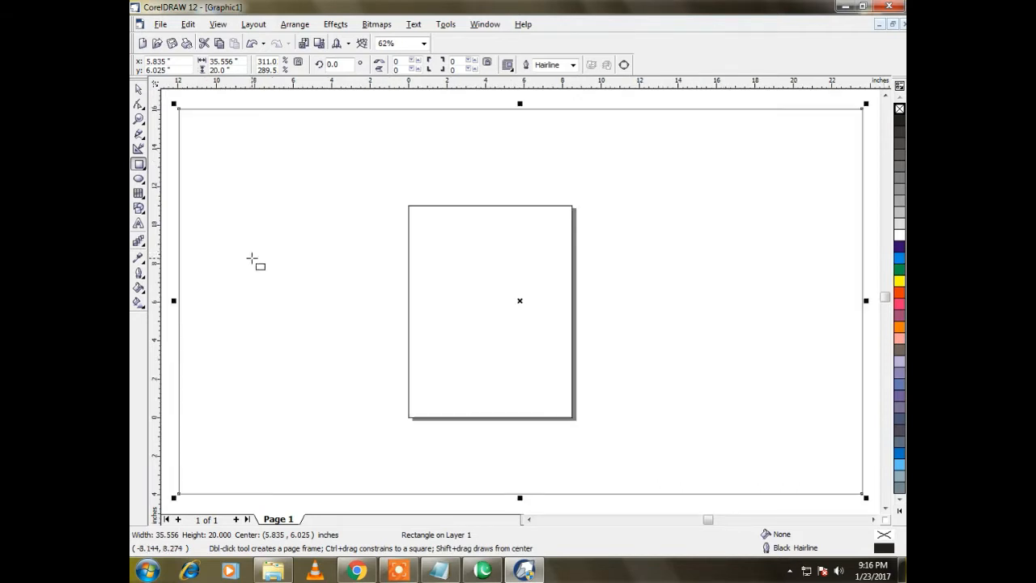
{"action": "left_click", "coordinate": [138, 90]}
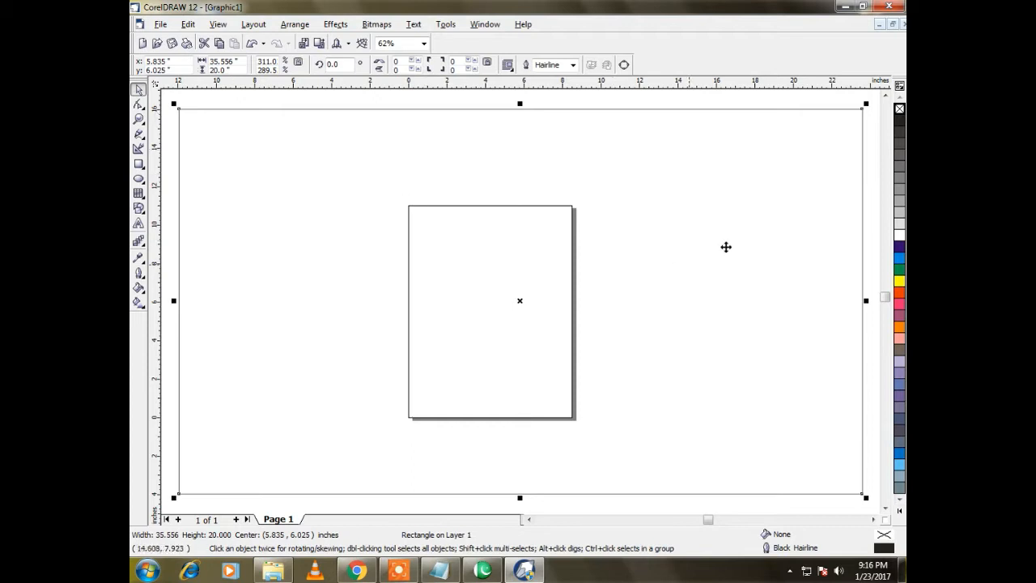
{"action": "left_click", "coordinate": [900, 121]}
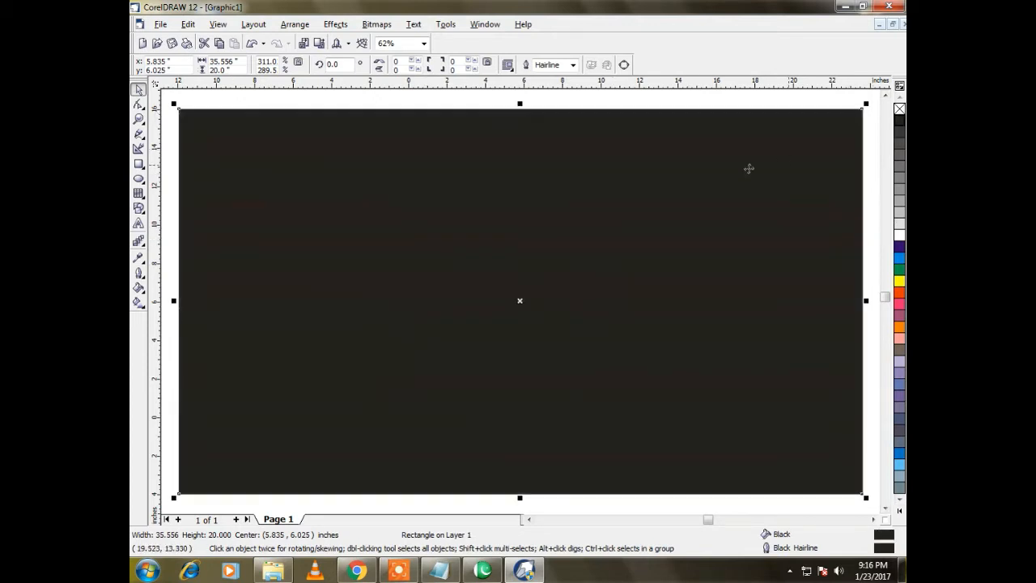
- Draw a second rectangle across the black one and set its size to 35.556 by 5.5 inches
{"action": "left_click", "coordinate": [138, 165]}
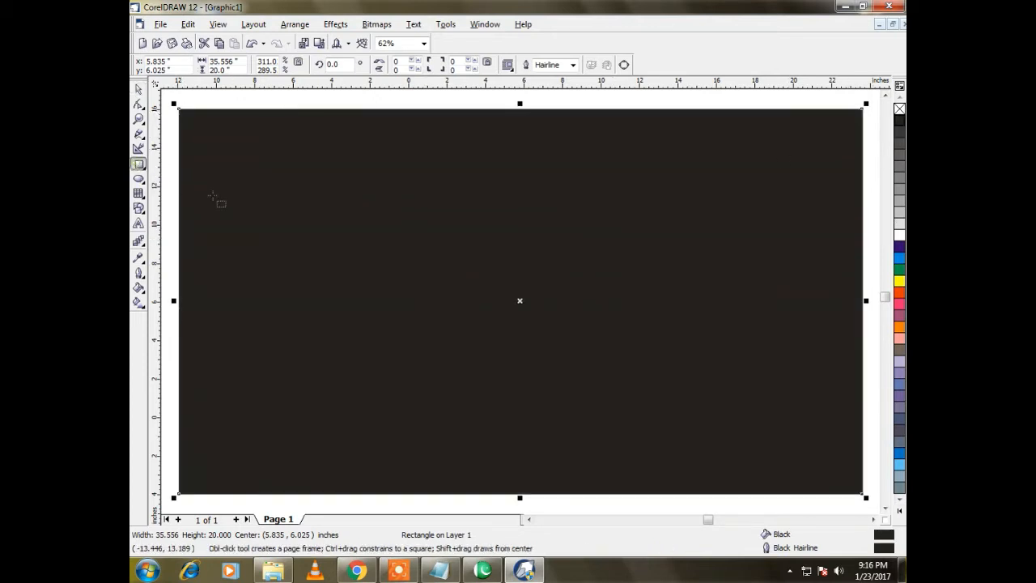
{"action": "left_click_drag", "start_coordinate": [179, 170], "coordinate": [746, 442]}
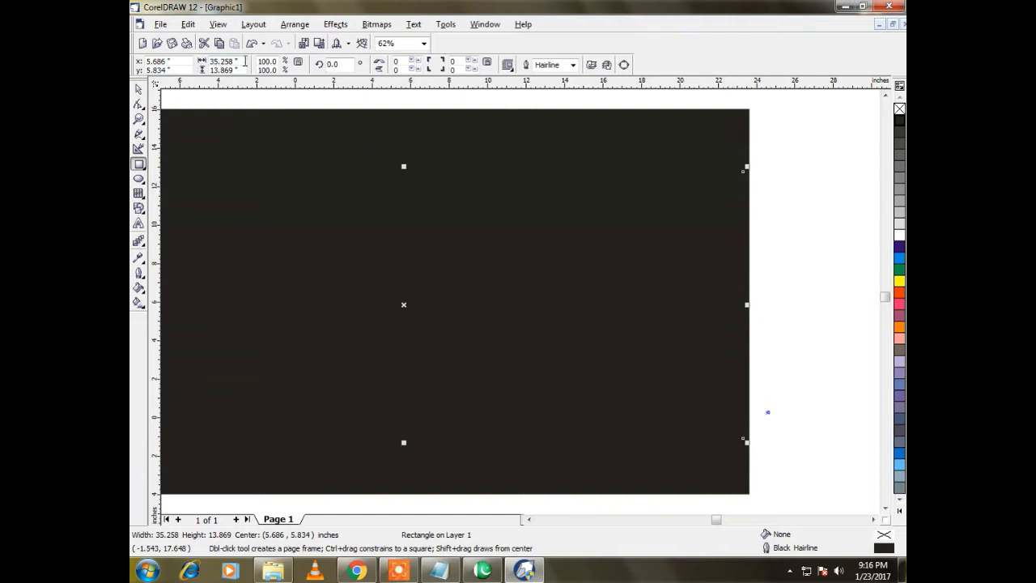
{"action": "left_click_drag", "start_coordinate": [229, 62], "coordinate": [212, 62]}
{"action": "type", "text": "3"}
{"action": "double_click", "coordinate": [224, 70]}
{"action": "type", "text": "5.5"}
{"action": "key", "text": "Return"}
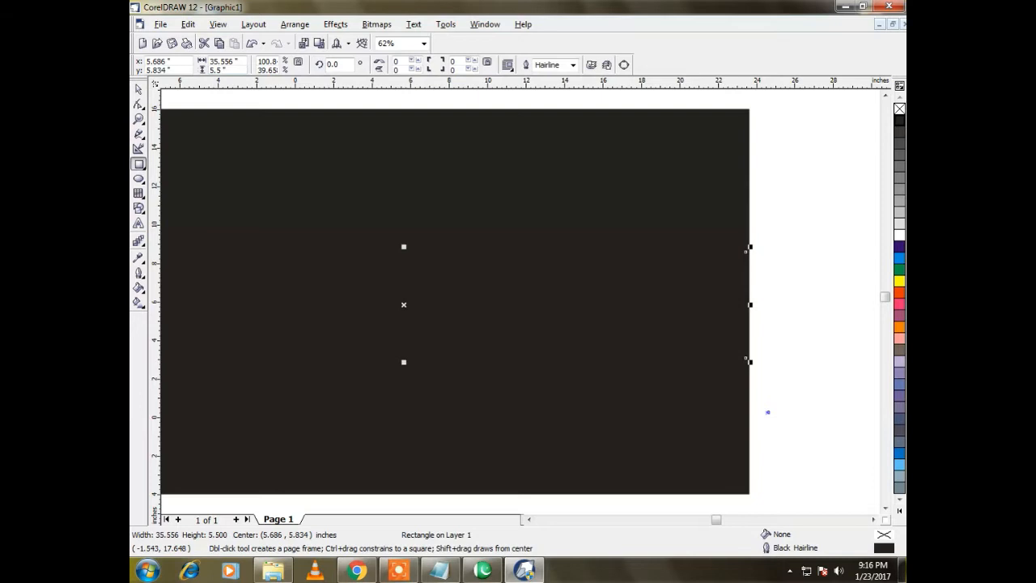
{"action": "scroll", "coordinate": [768, 412], "scroll_direction": "left", "scroll_amount": 3}
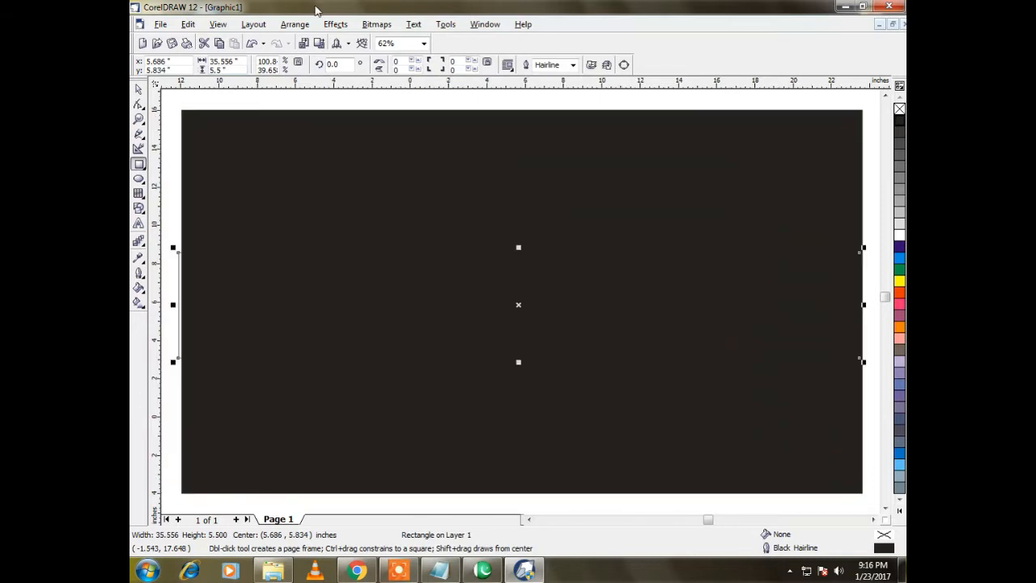
- Centre the 5.5-inch-high rectangle horizontally and vertically on the black rectangle
{"action": "left_click", "coordinate": [138, 89]}
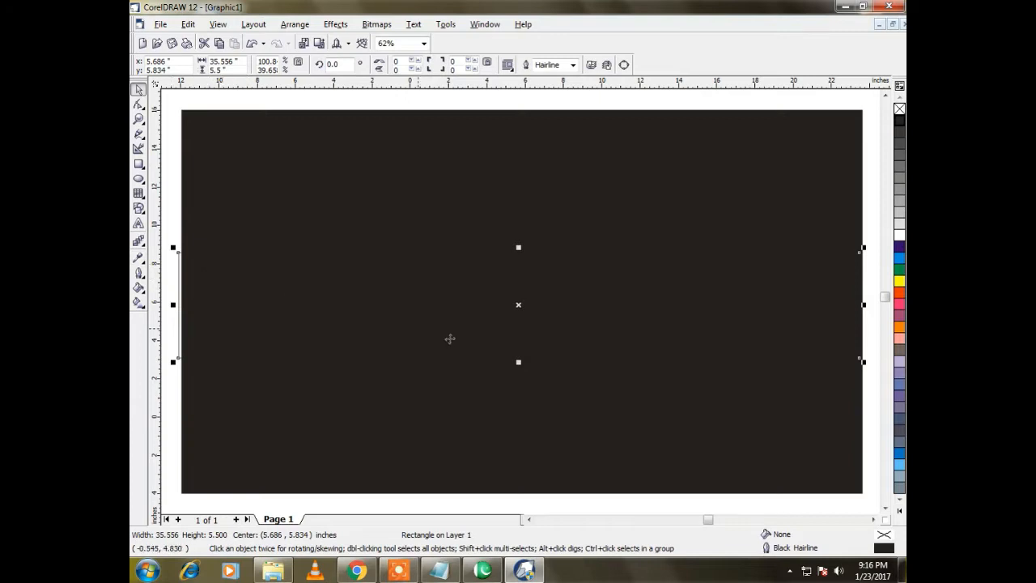
{"action": "left_click_drag", "start_coordinate": [518, 304], "coordinate": [518, 304]}
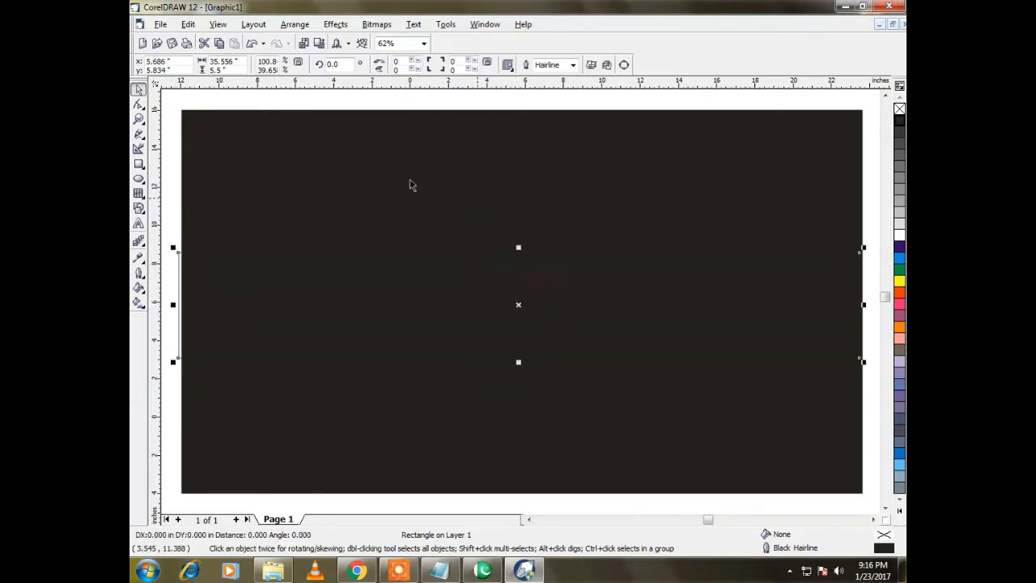
{"action": "left_click", "coordinate": [371, 143], "text": "shift"}
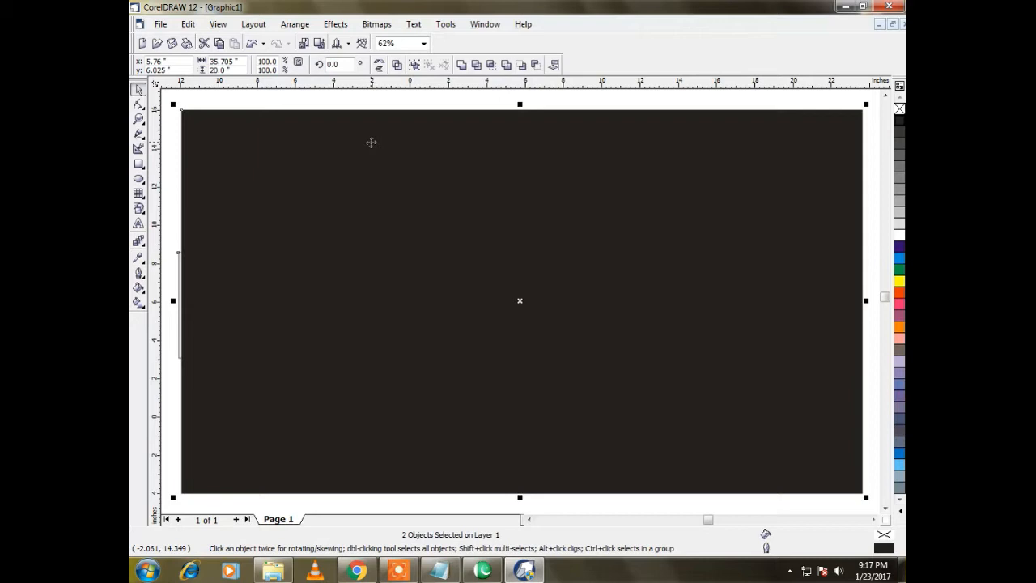
{"action": "key", "text": "l"}
{"action": "left_click", "coordinate": [189, 98]}
- Fill the centred band with yellow and lighten it to C 0, M 0, Y 50, K 0
{"action": "left_click", "coordinate": [340, 311]}
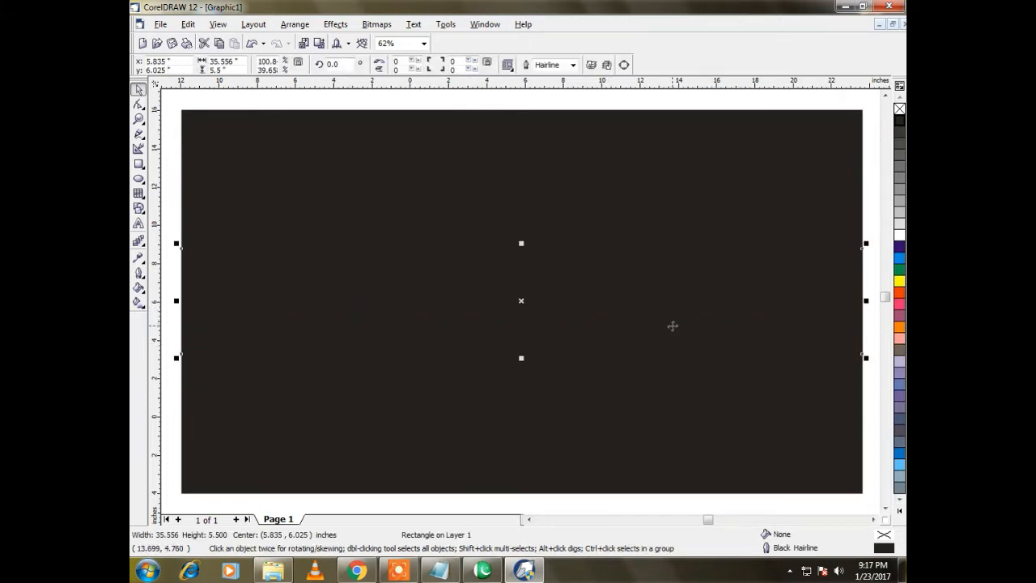
{"action": "left_click", "coordinate": [900, 281]}
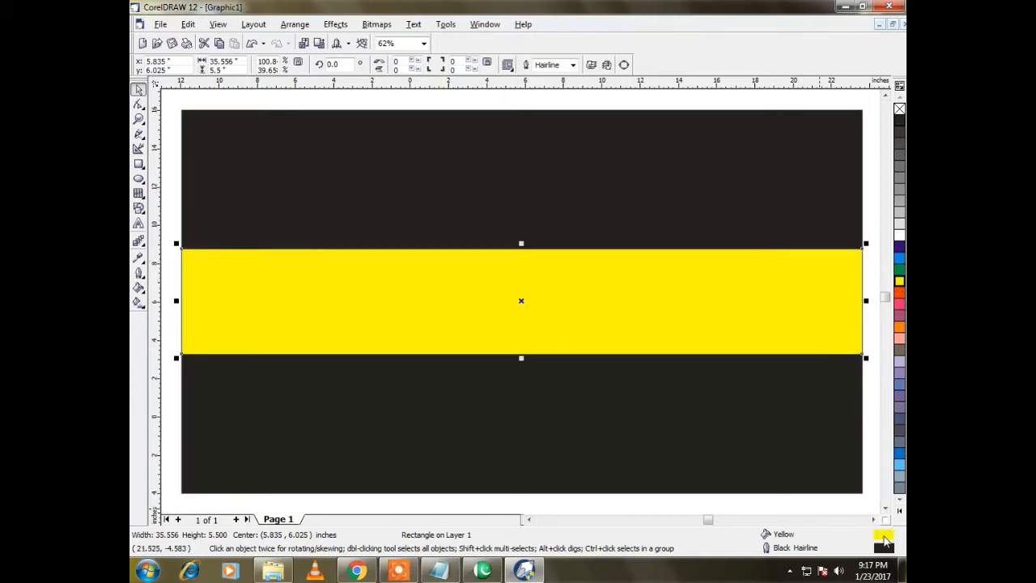
{"action": "double_click", "coordinate": [885, 540]}
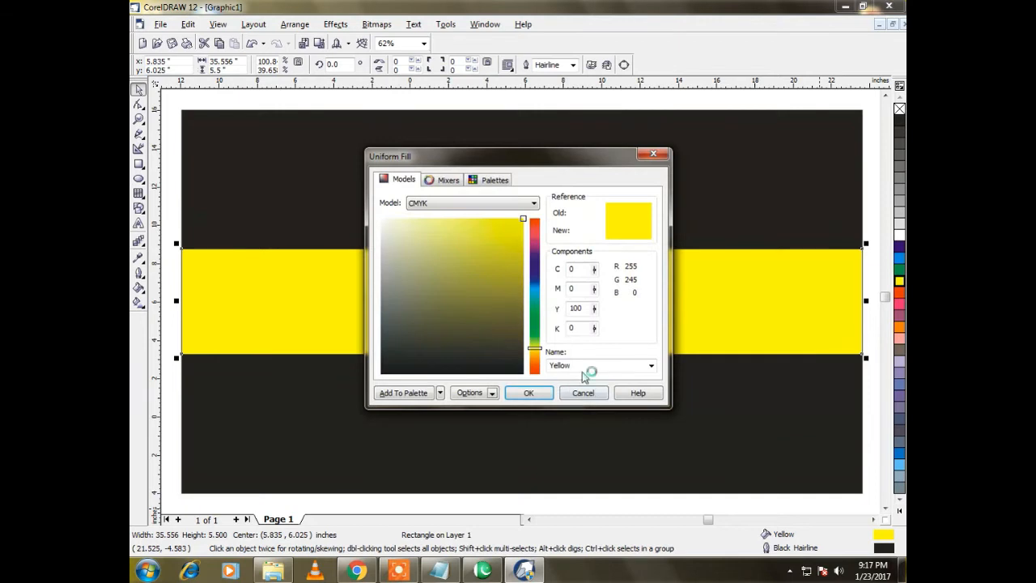
{"action": "double_click", "coordinate": [583, 309]}
{"action": "type", "text": "50"}
{"action": "key", "text": "Return"}
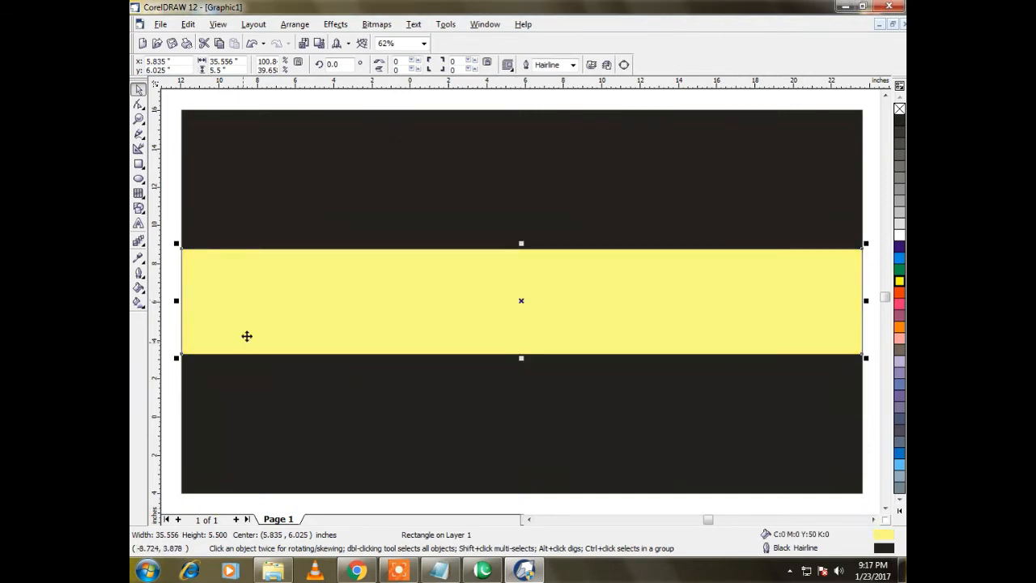
{"action": "left_click", "coordinate": [198, 103]}
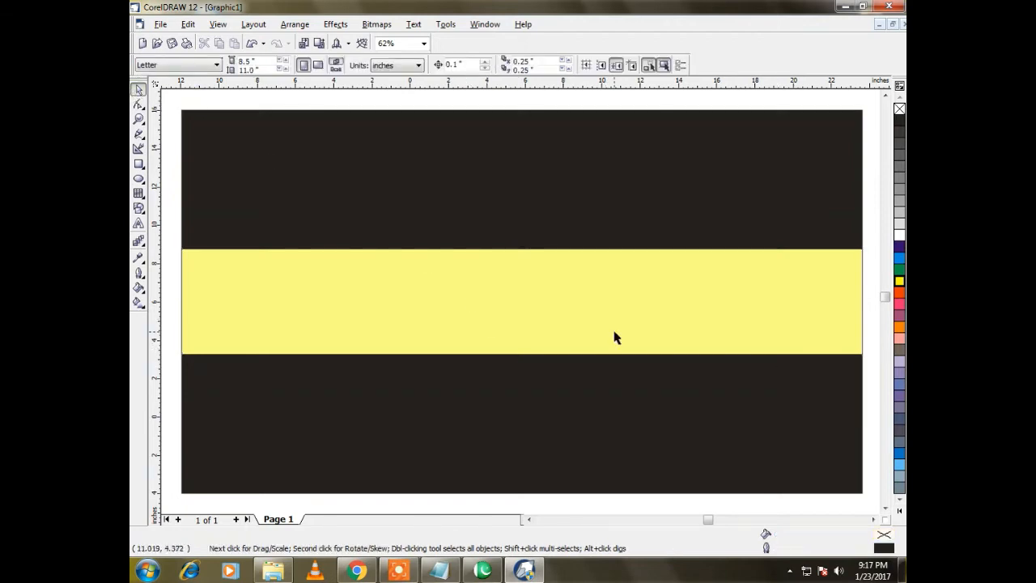
- Check the YouTube channel's name in Chrome, return to the drawing, and remove the yellow band's outline
{"action": "left_click", "coordinate": [731, 295]}
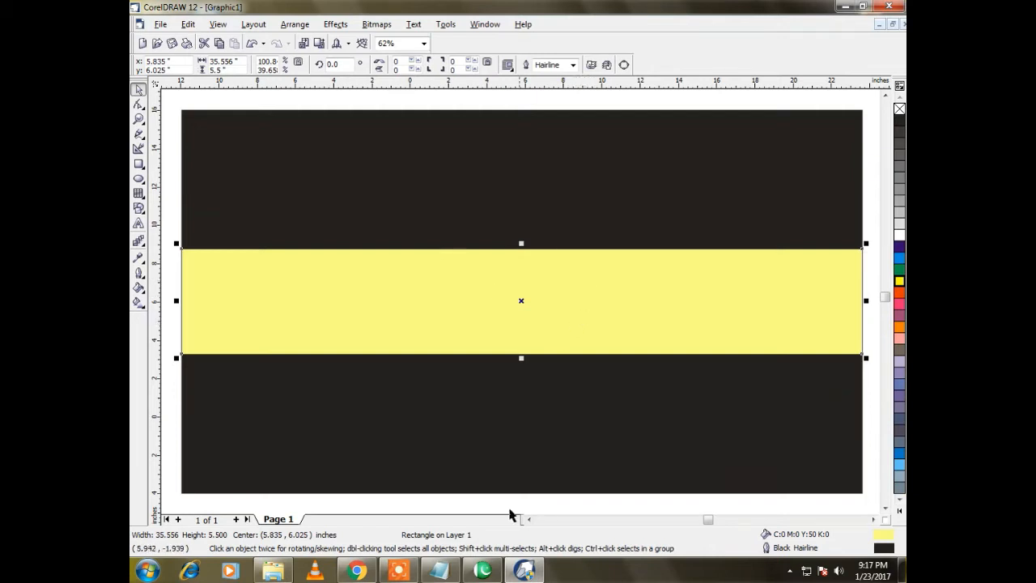
{"action": "left_click", "coordinate": [362, 570]}
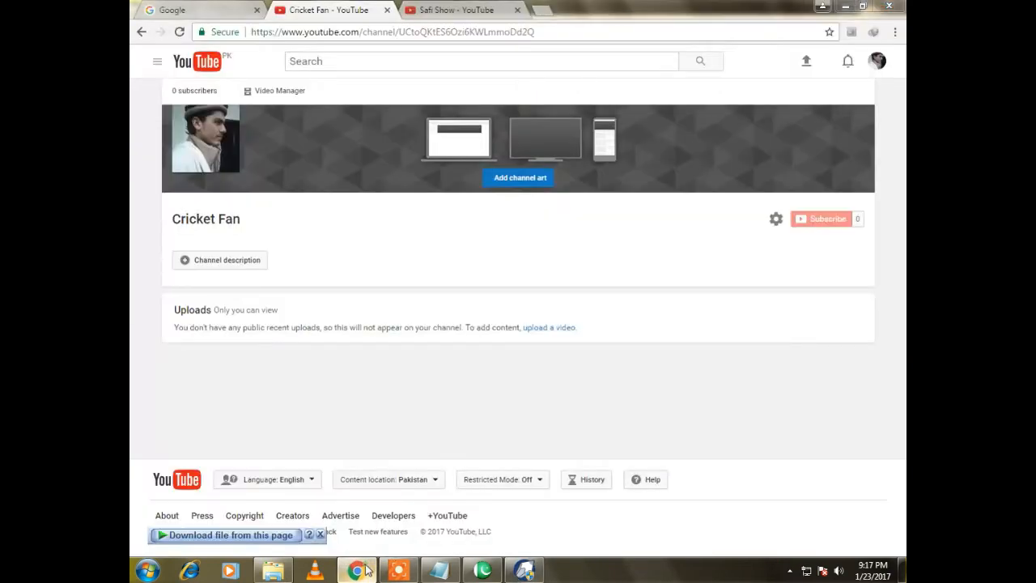
{"action": "left_click", "coordinate": [362, 570]}
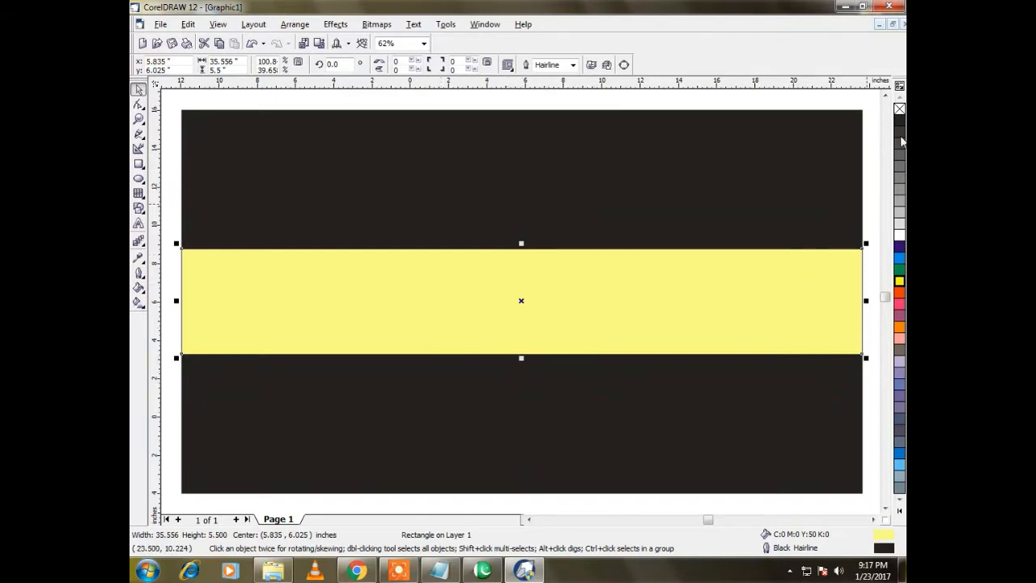
{"action": "right_click", "coordinate": [900, 109]}
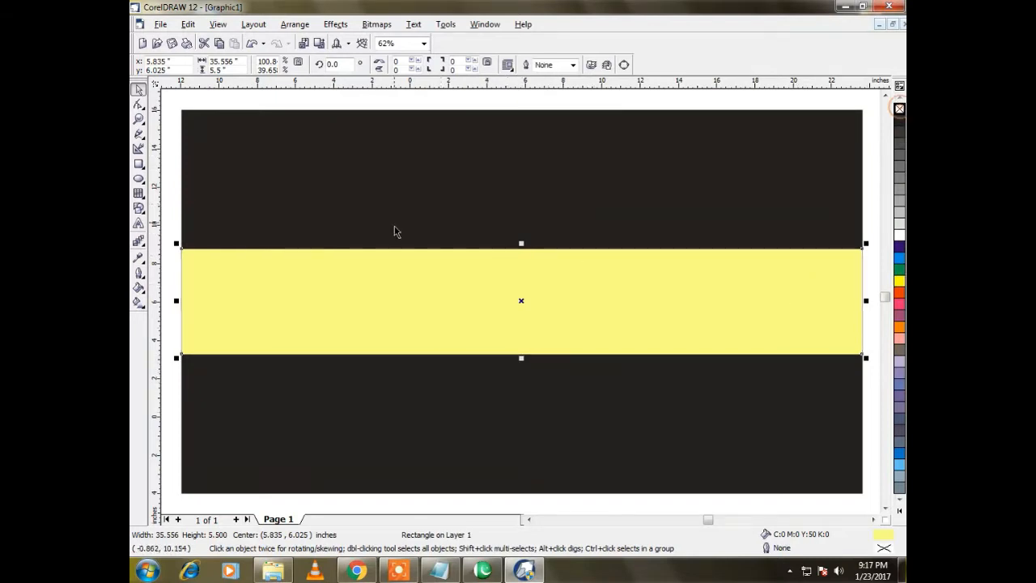
- Add the artistic text "Cricket Fan" on the yellow band
{"action": "left_click", "coordinate": [138, 225]}
{"action": "left_click", "coordinate": [550, 281]}
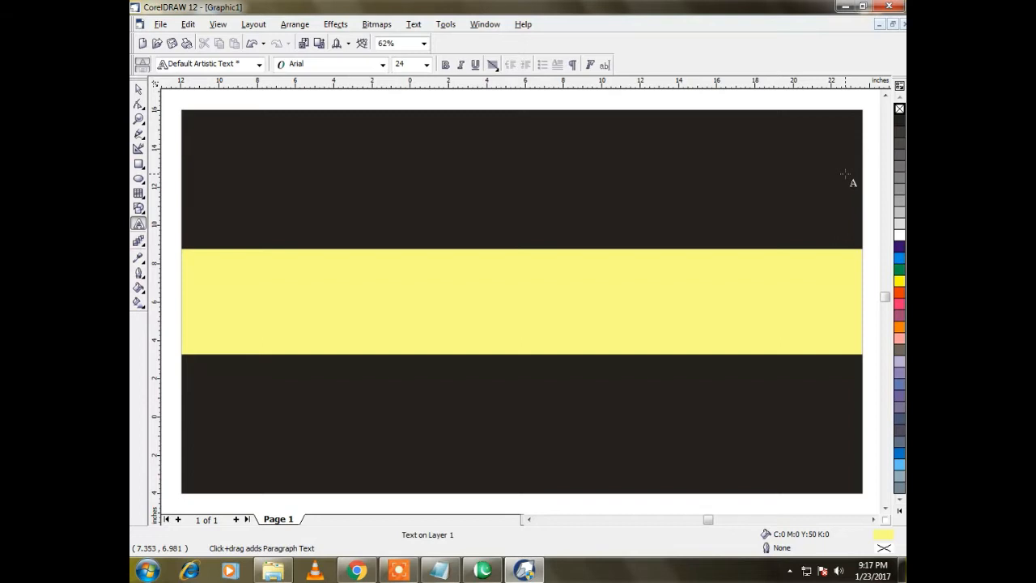
{"action": "type", "text": "Cricket Fan"}
{"action": "key", "text": "Escape"}
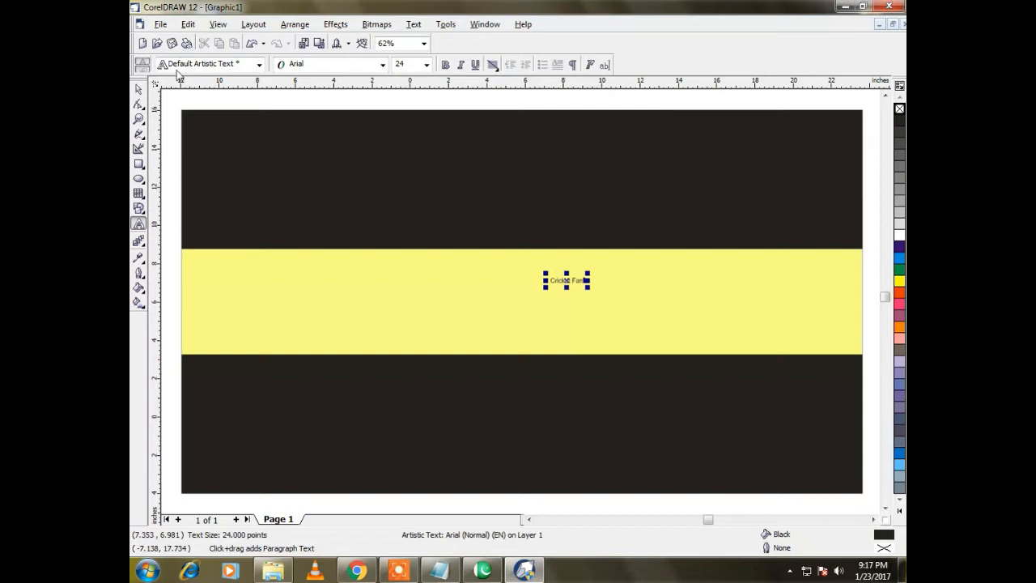
- Make the "Cricket Fan" text bold and enlarge it to about 254 points, positioned slightly lower within the yellow band
{"action": "left_click", "coordinate": [140, 89]}
{"action": "left_click_drag", "start_coordinate": [588, 274], "coordinate": [731, 216]}
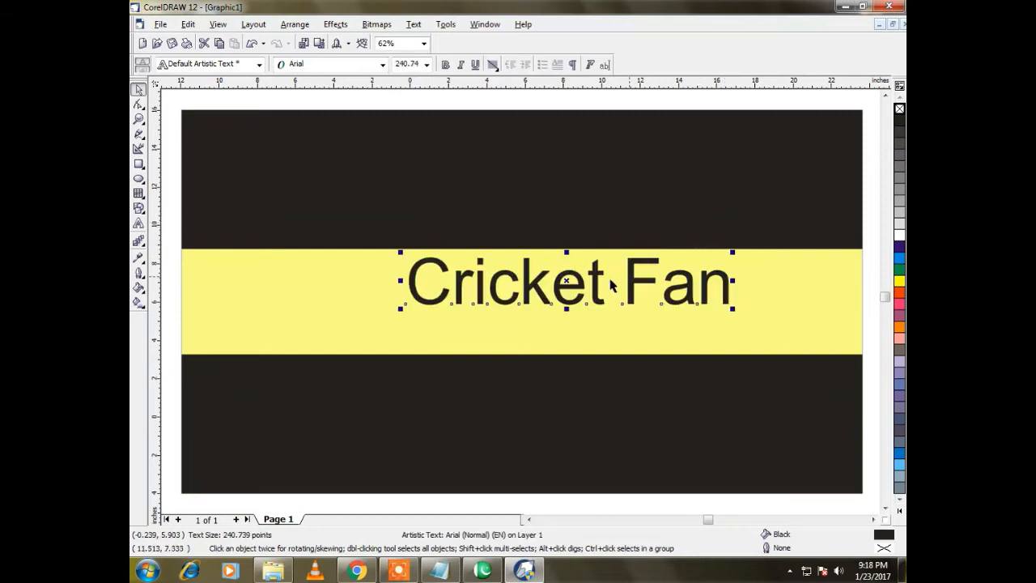
{"action": "left_click", "coordinate": [448, 65]}
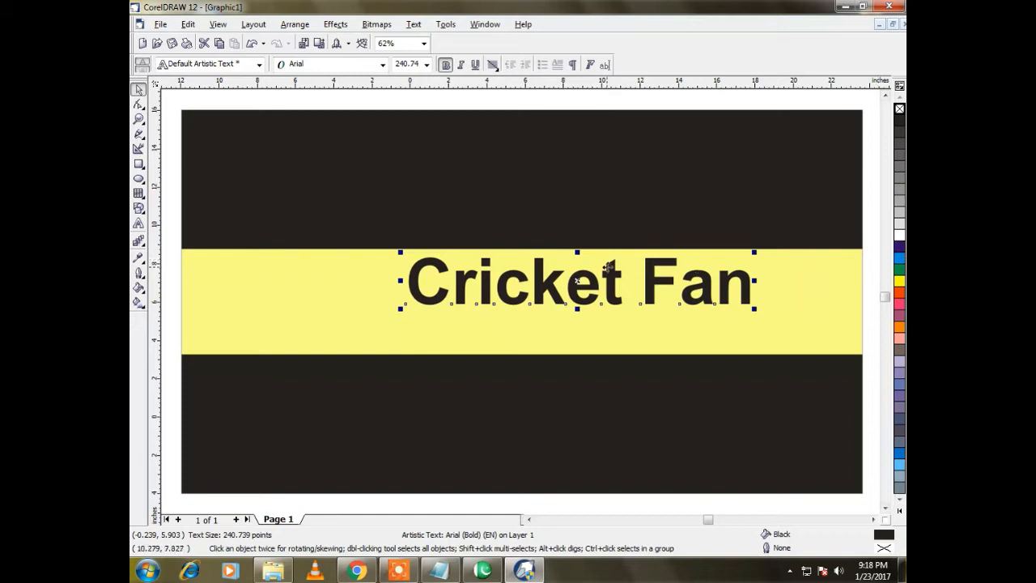
{"action": "left_click", "coordinate": [579, 284]}
{"action": "left_click_drag", "start_coordinate": [579, 283], "coordinate": [582, 292]}
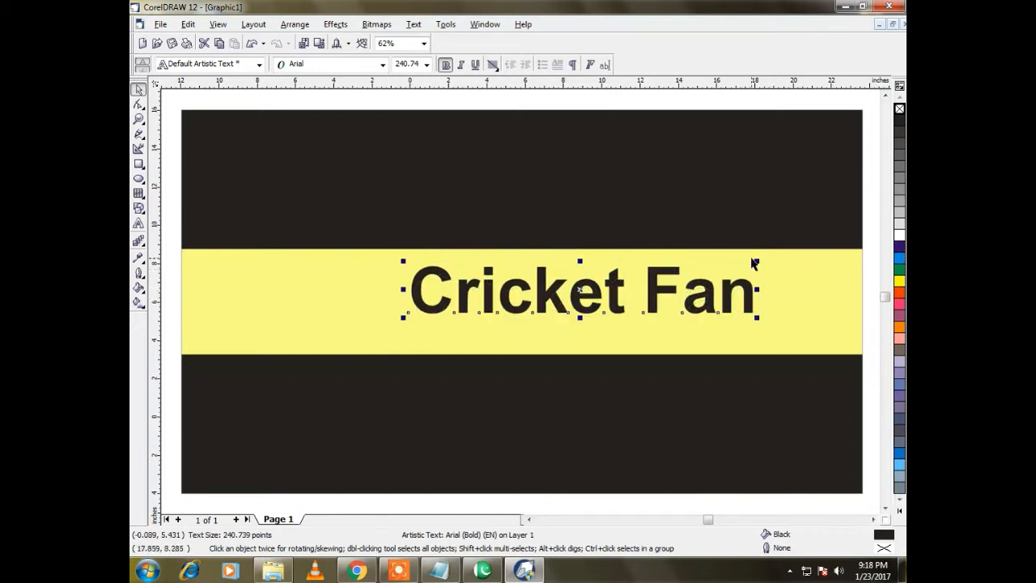
{"action": "left_click_drag", "start_coordinate": [756, 260], "coordinate": [769, 258]}
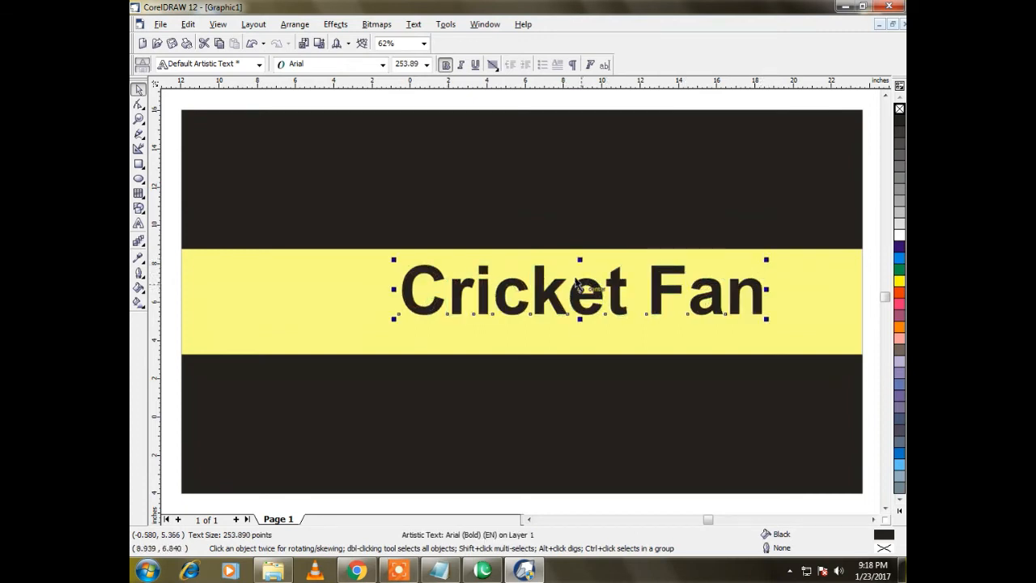
- Fill the "Cricket Fan" text with red and give it a 2.0 pt outline with rounded corners, placed behind the fill
{"action": "left_click", "coordinate": [900, 293]}
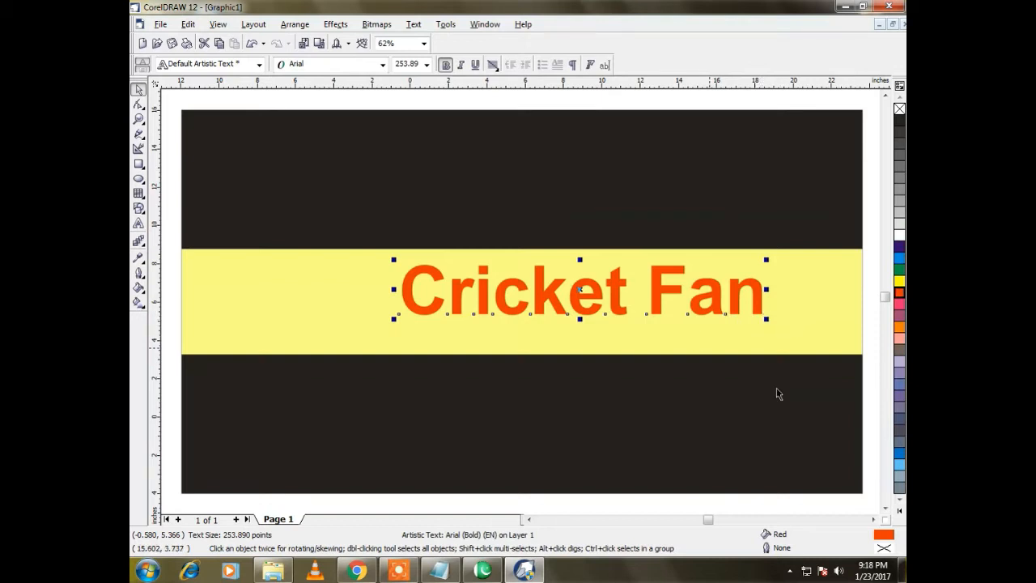
{"action": "key", "text": "F12"}
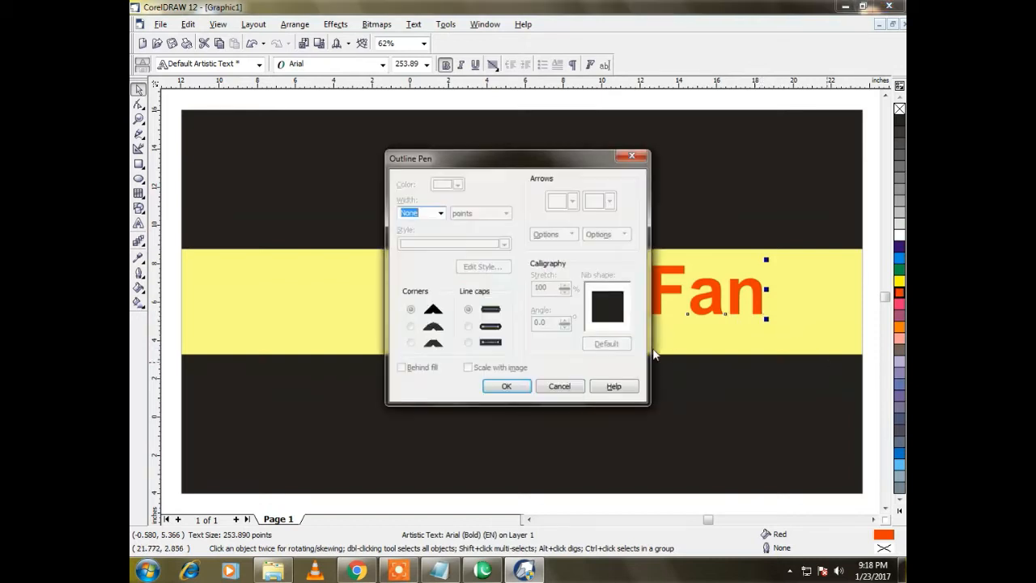
{"action": "left_click", "coordinate": [443, 217]}
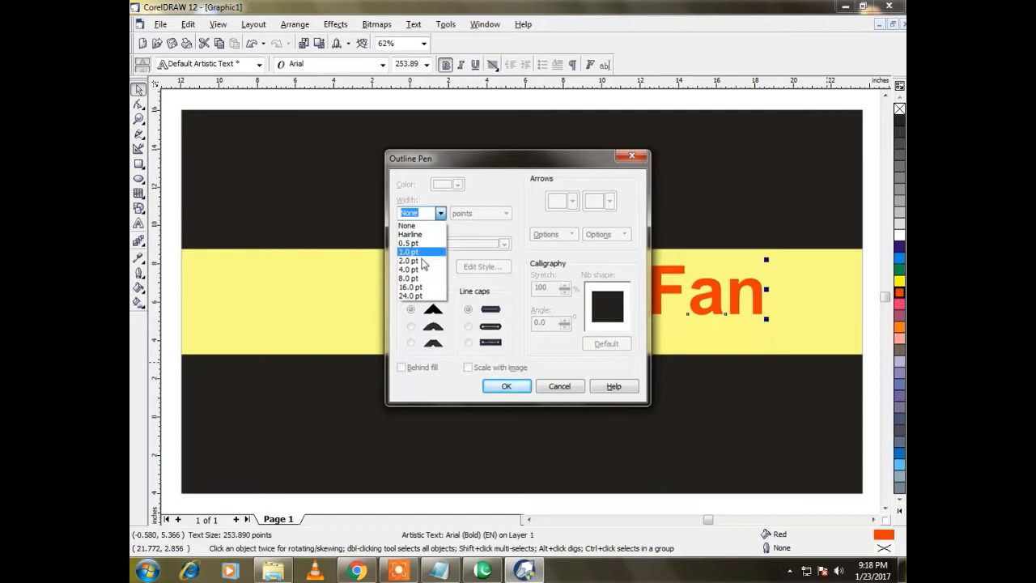
{"action": "left_click", "coordinate": [421, 266]}
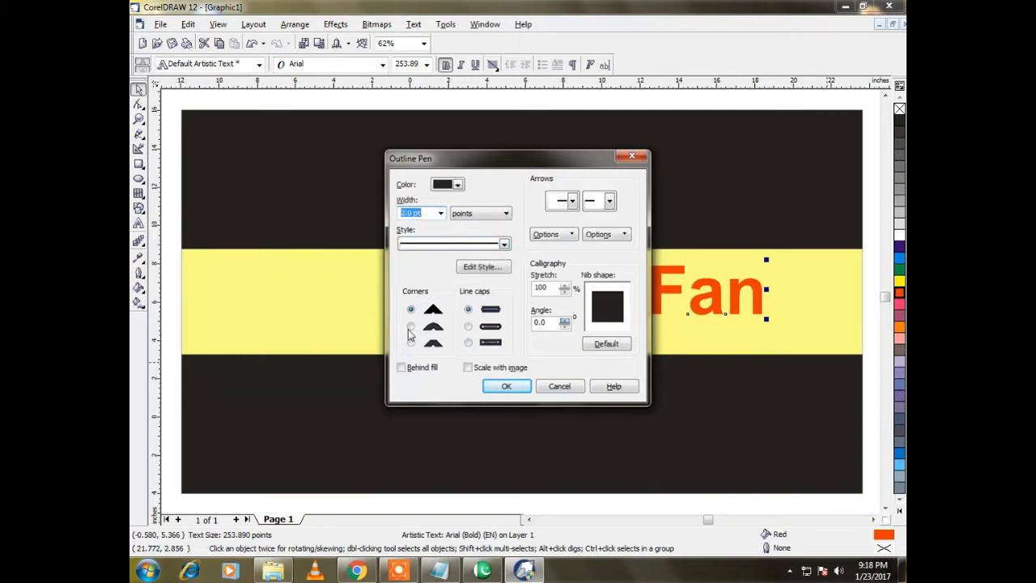
{"action": "left_click", "coordinate": [411, 326]}
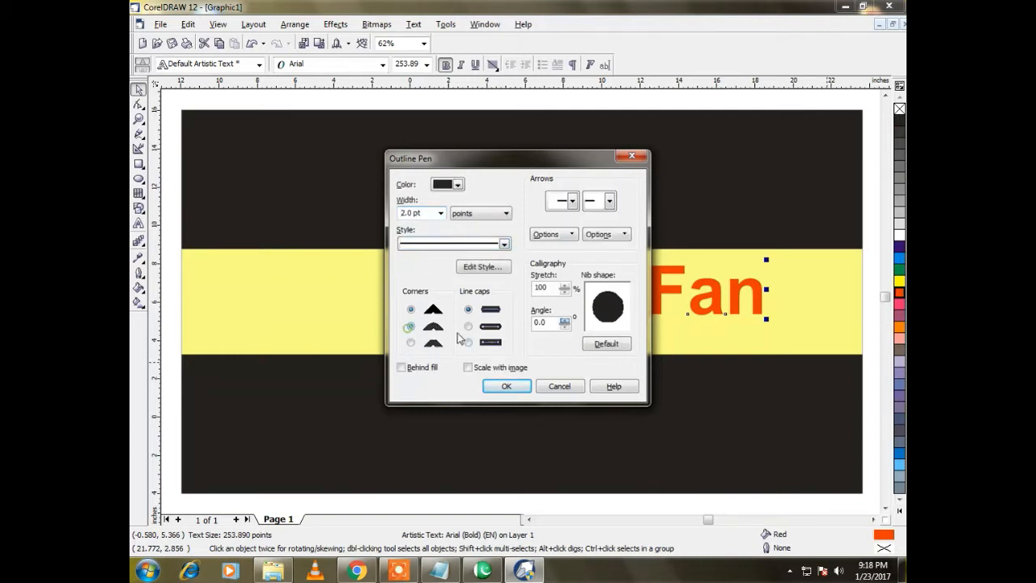
{"action": "left_click", "coordinate": [415, 370]}
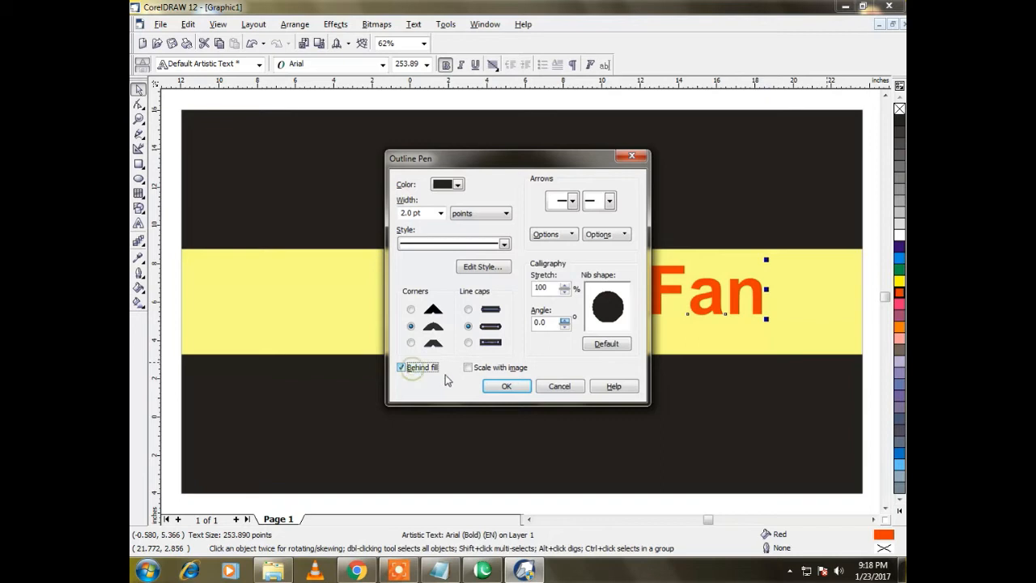
{"action": "left_click", "coordinate": [501, 387]}
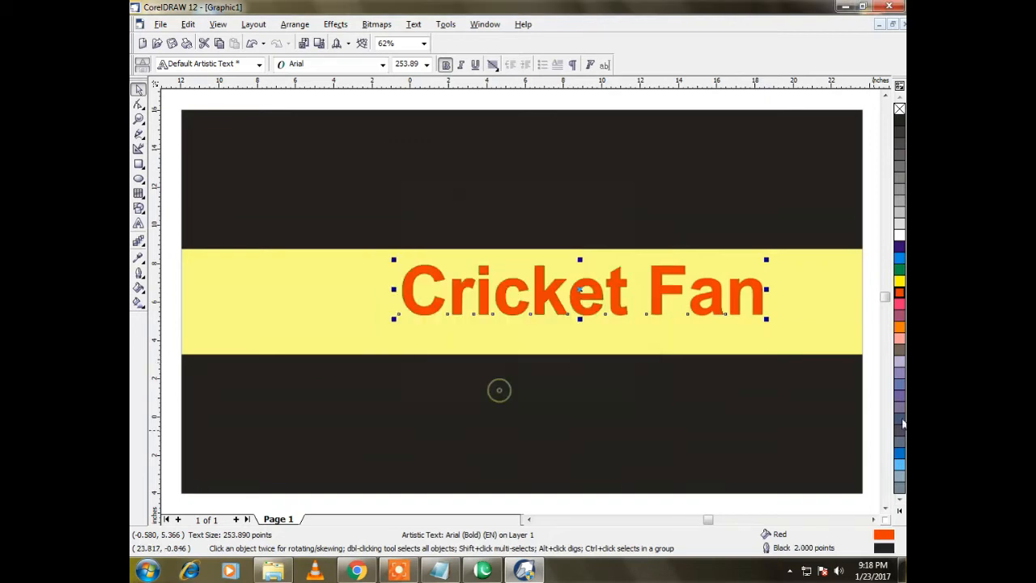
- Change the "Cricket Fan" text's outline to white with a 4.0 pt width and inspect the letter edges up close
{"action": "right_click", "coordinate": [899, 234]}
{"action": "key", "text": "F12"}
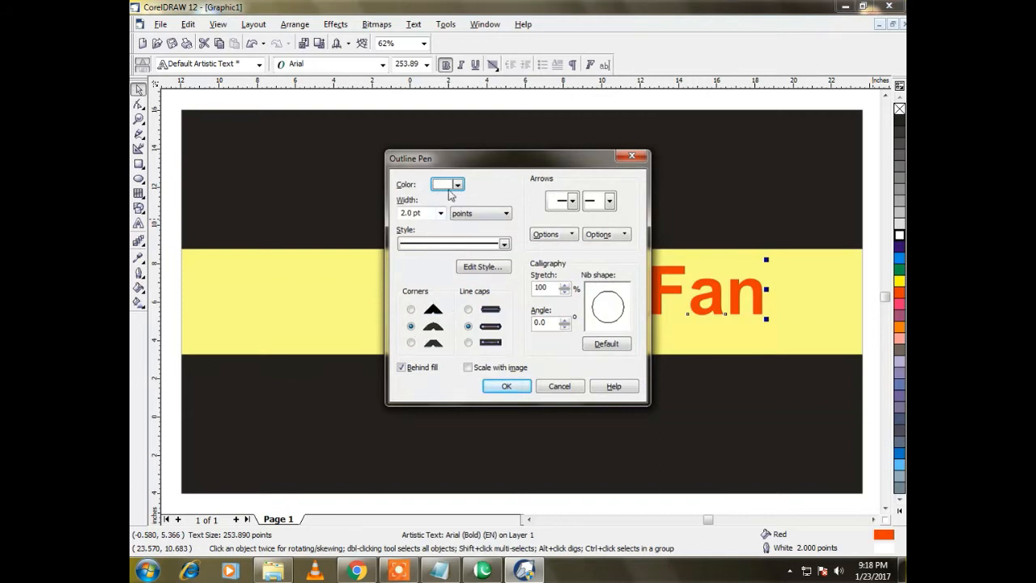
{"action": "left_click", "coordinate": [441, 213]}
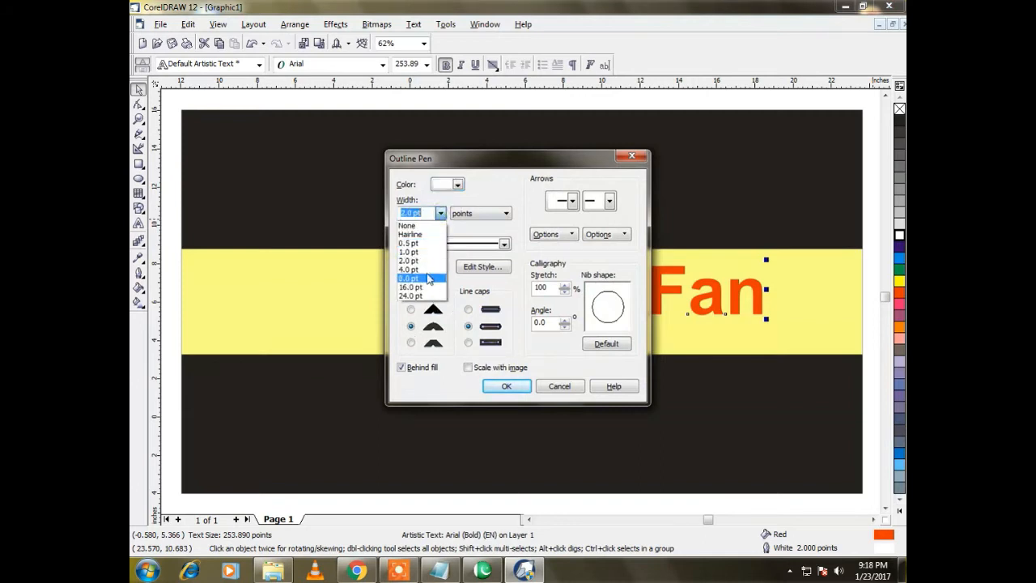
{"action": "left_click", "coordinate": [416, 272]}
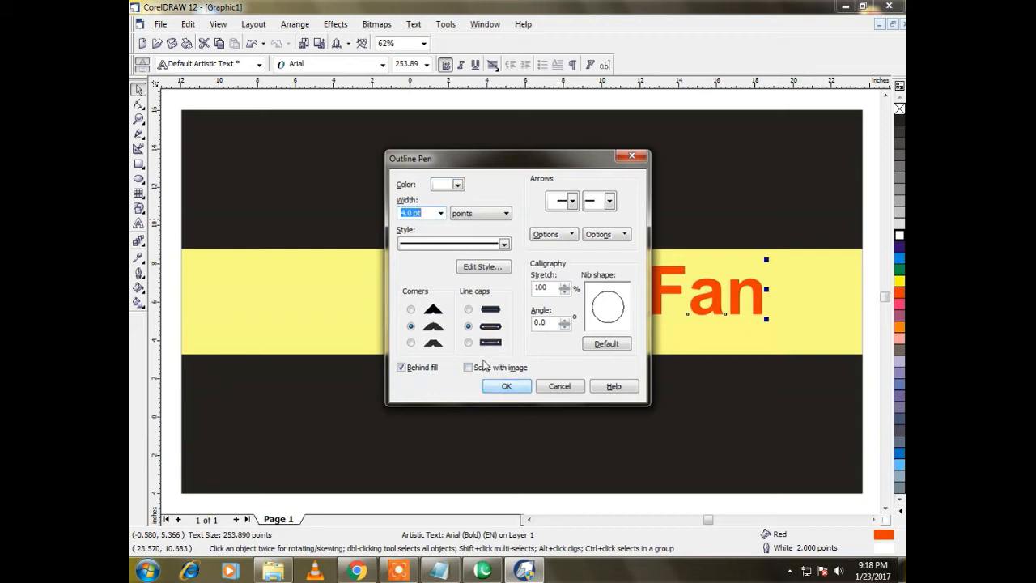
{"action": "left_click", "coordinate": [457, 187]}
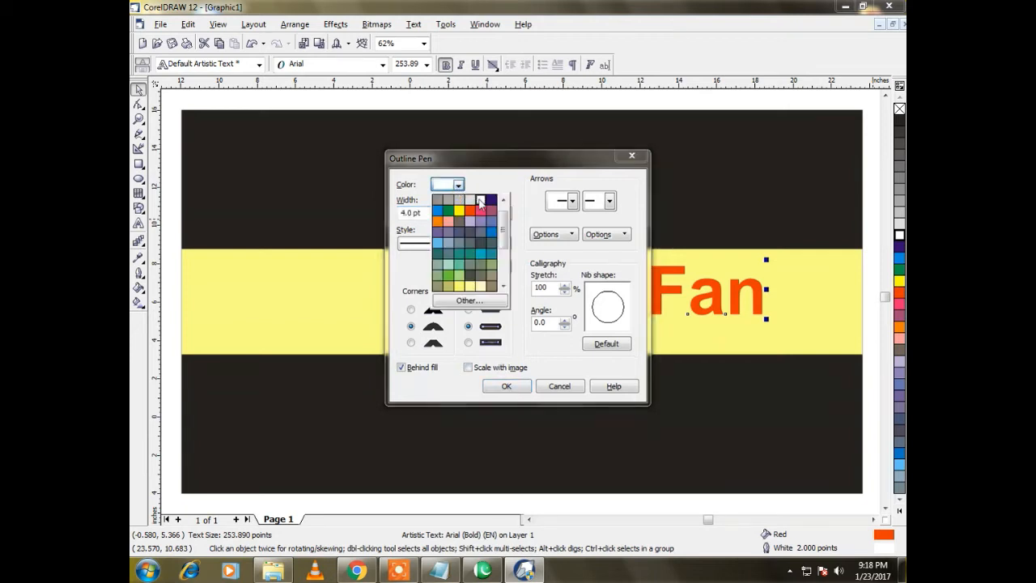
{"action": "left_click", "coordinate": [481, 202]}
{"action": "left_click", "coordinate": [503, 387]}
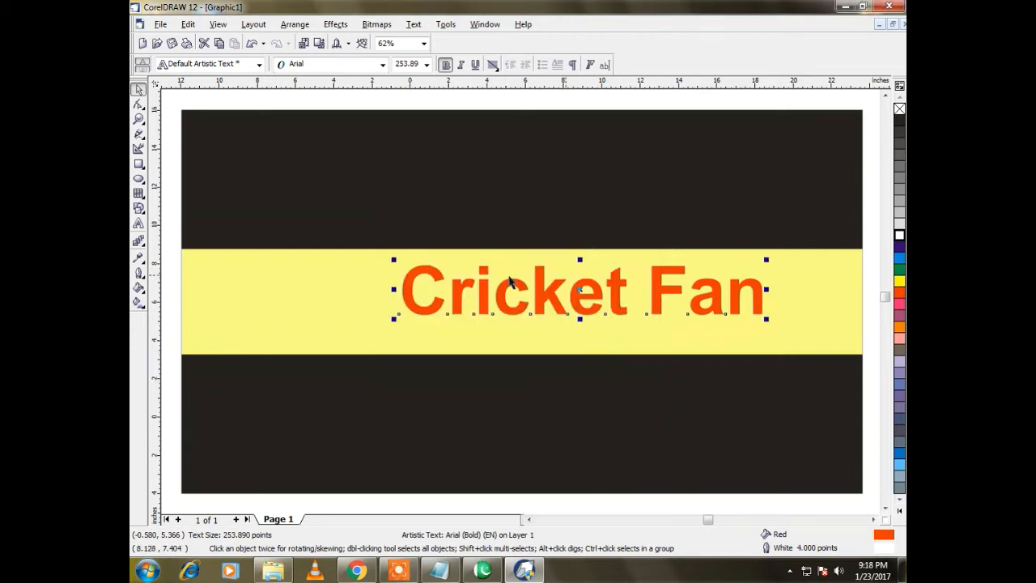
{"action": "key", "text": "Escape"}
{"action": "key", "text": "F2"}
{"action": "left_click_drag", "start_coordinate": [497, 254], "coordinate": [579, 361]}
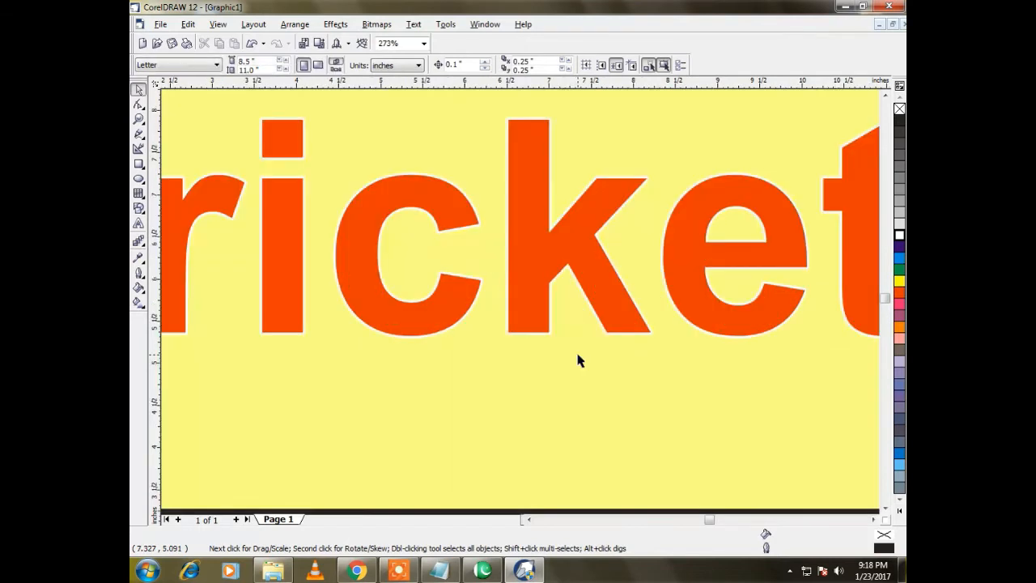
{"action": "key", "text": "F3"}
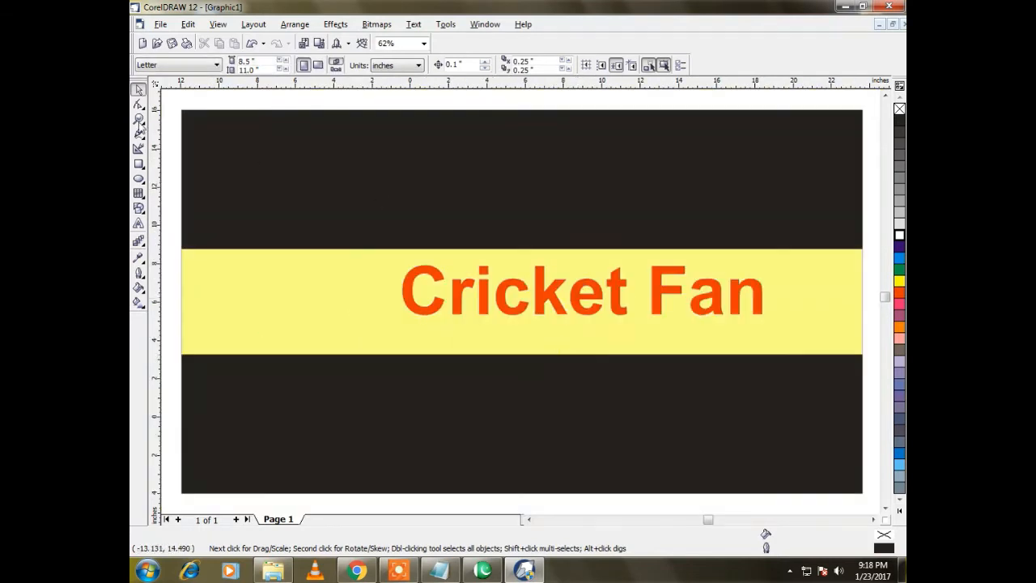
- Add the artistic text "Subscribe now" beneath the right part of the title and scale it to about 72 points
{"action": "left_click", "coordinate": [139, 226]}
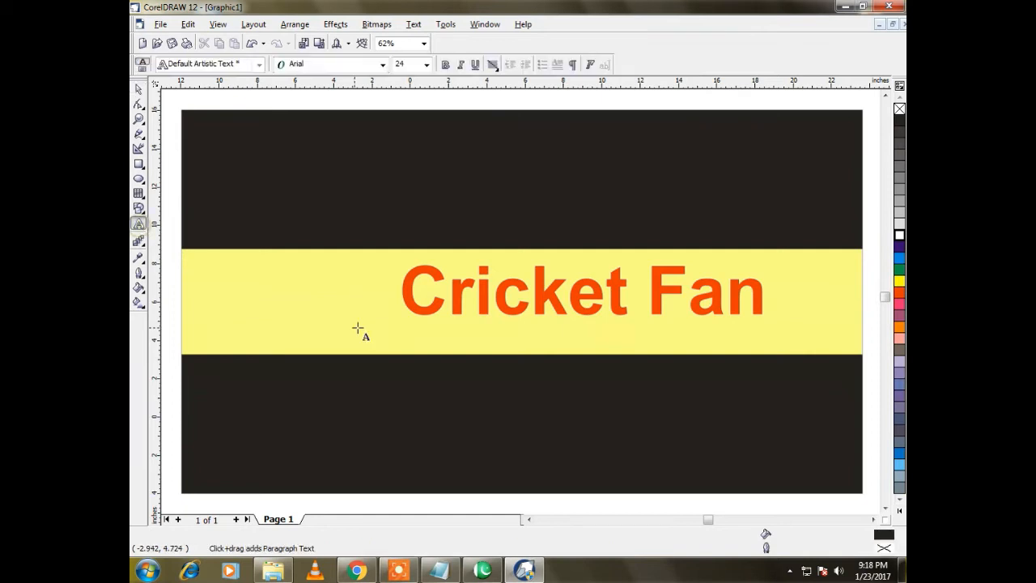
{"action": "left_click", "coordinate": [516, 348]}
{"action": "type", "text": "sub"}
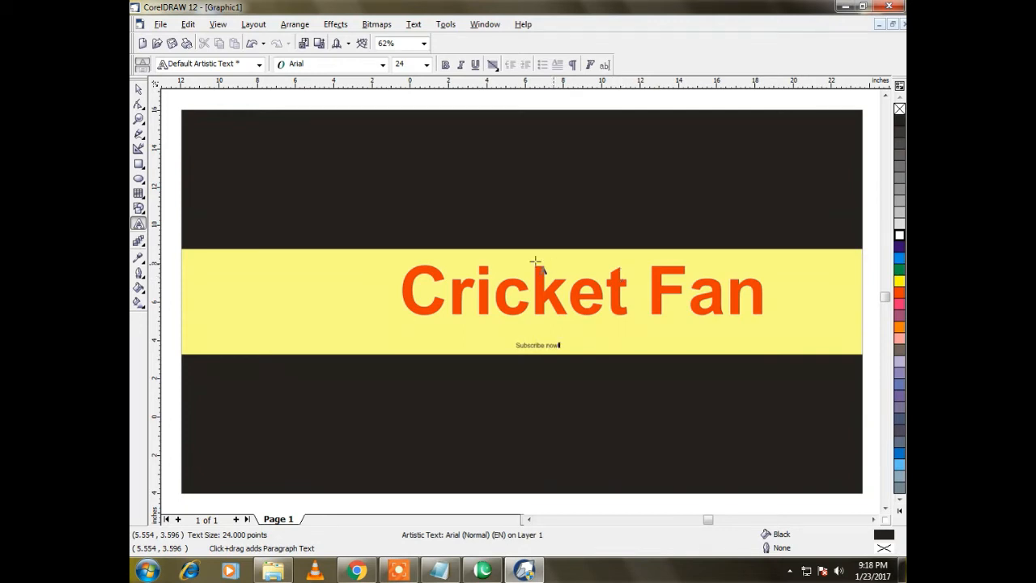
{"action": "key", "text": "ctrl+space"}
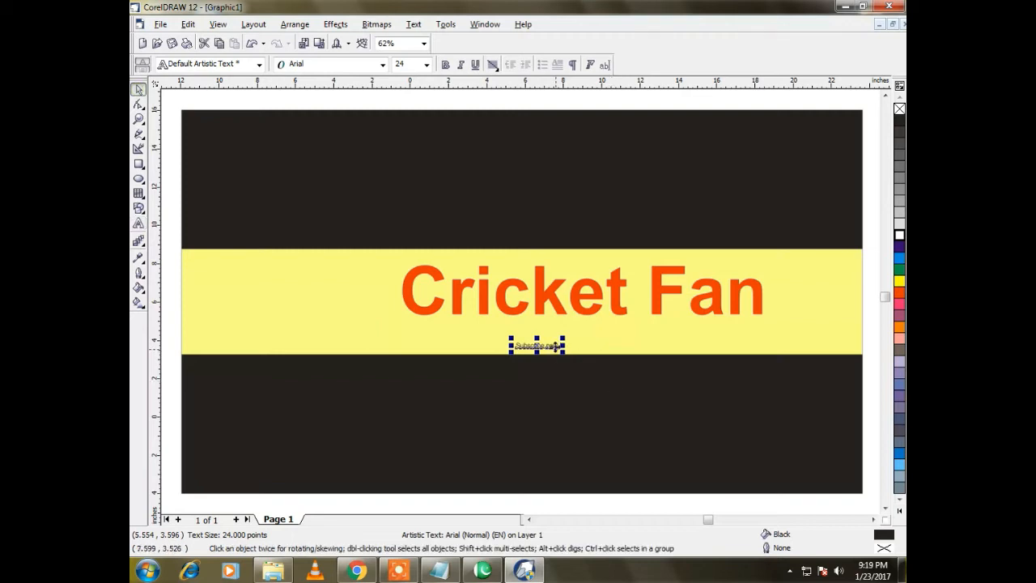
{"action": "left_click_drag", "start_coordinate": [555, 345], "coordinate": [710, 312]}
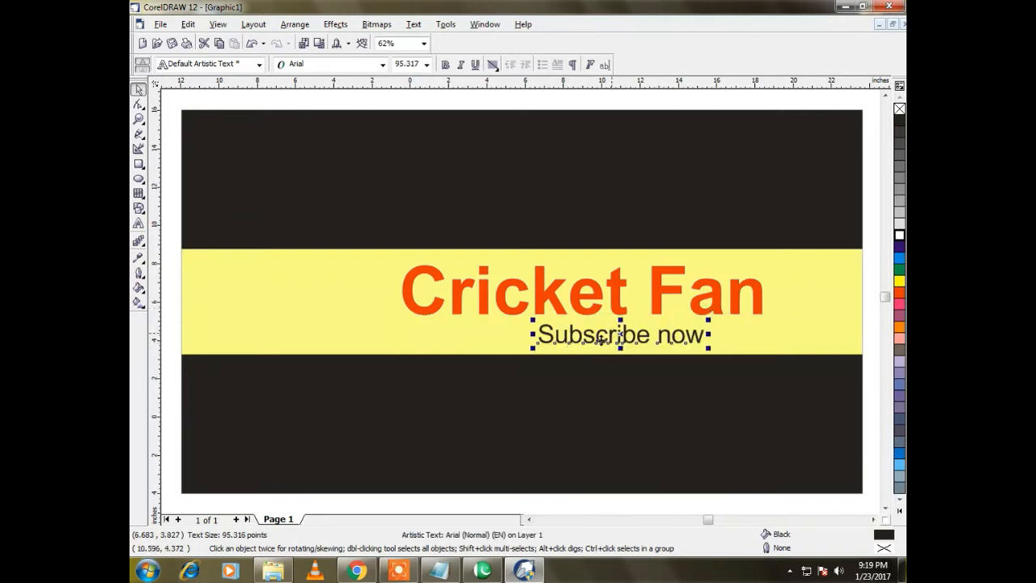
{"action": "left_click_drag", "start_coordinate": [532, 322], "coordinate": [555, 330]}
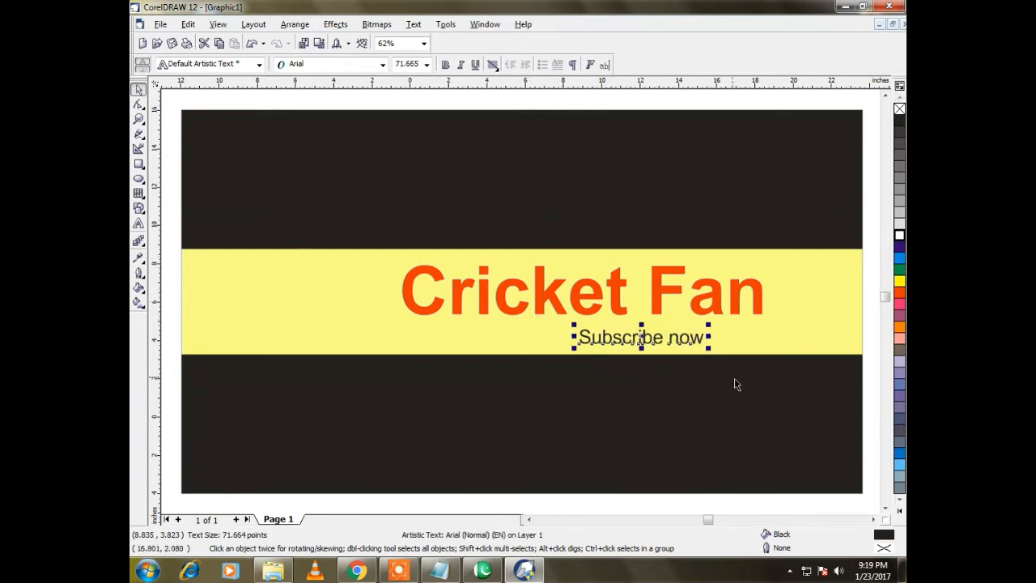
- Import the pink flower image from the "back grounds" folder and place it over the drawing
{"action": "left_click", "coordinate": [303, 43]}
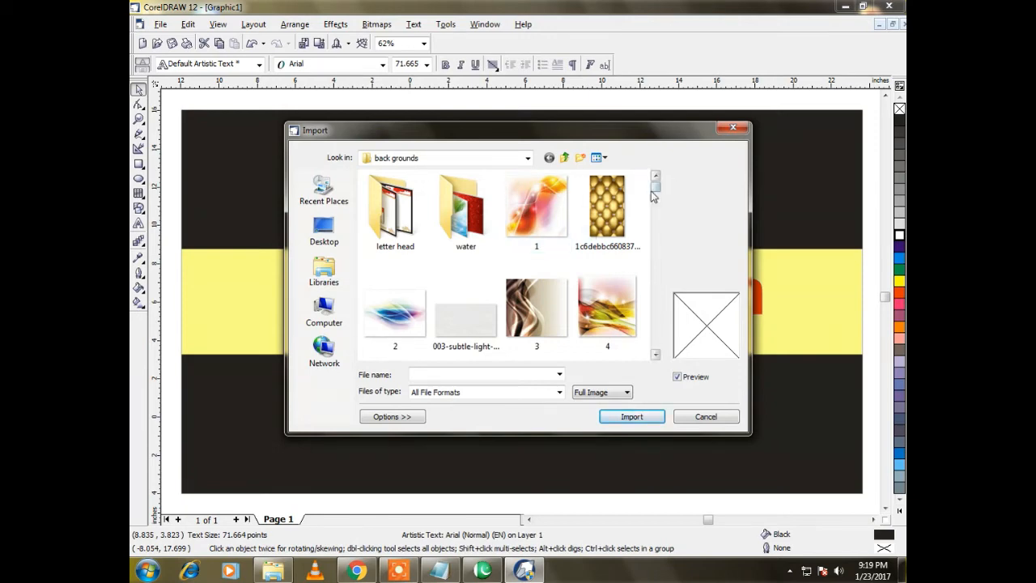
{"action": "left_click_drag", "start_coordinate": [655, 189], "coordinate": [648, 245]}
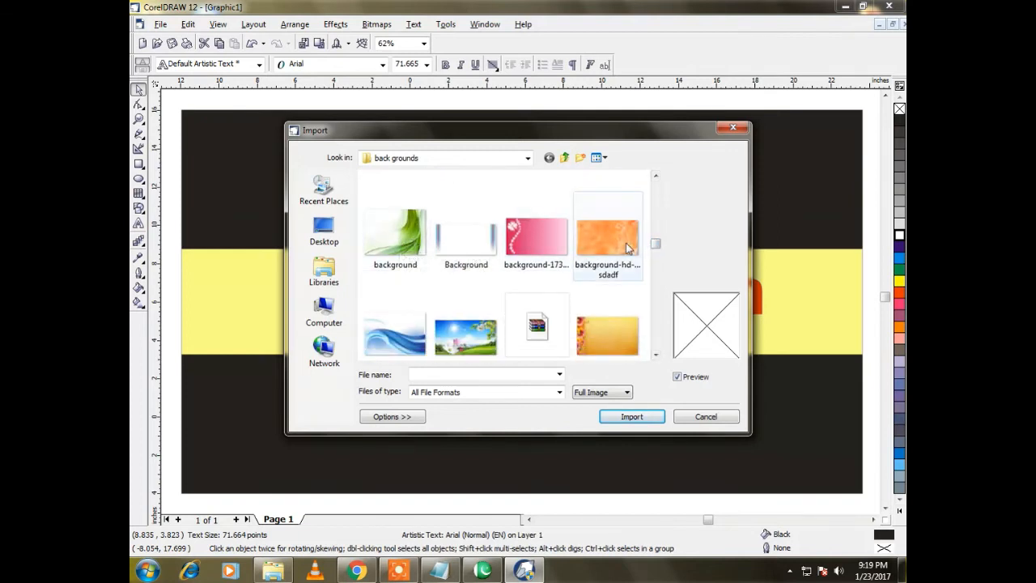
{"action": "double_click", "coordinate": [559, 247]}
{"action": "left_click", "coordinate": [281, 237]}
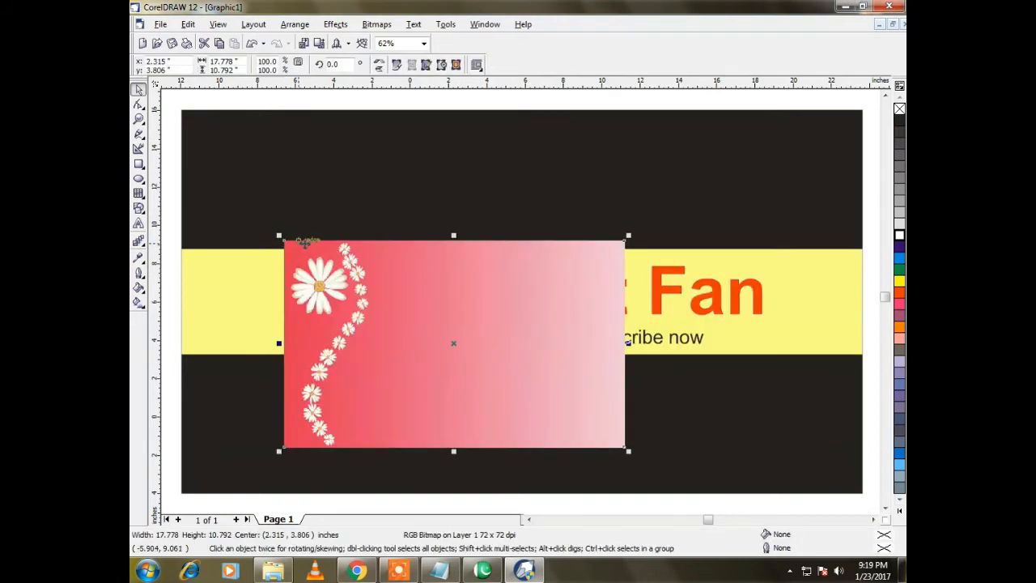
- Scale the imported flower image to about 26%, rotate it to about 224 degrees, and move it left of the title
{"action": "left_click_drag", "start_coordinate": [626, 240], "coordinate": [532, 297]}
{"action": "left_click_drag", "start_coordinate": [456, 341], "coordinate": [317, 292]}
{"action": "left_click", "coordinate": [350, 277]}
{"action": "left_click_drag", "start_coordinate": [397, 247], "coordinate": [293, 371]}
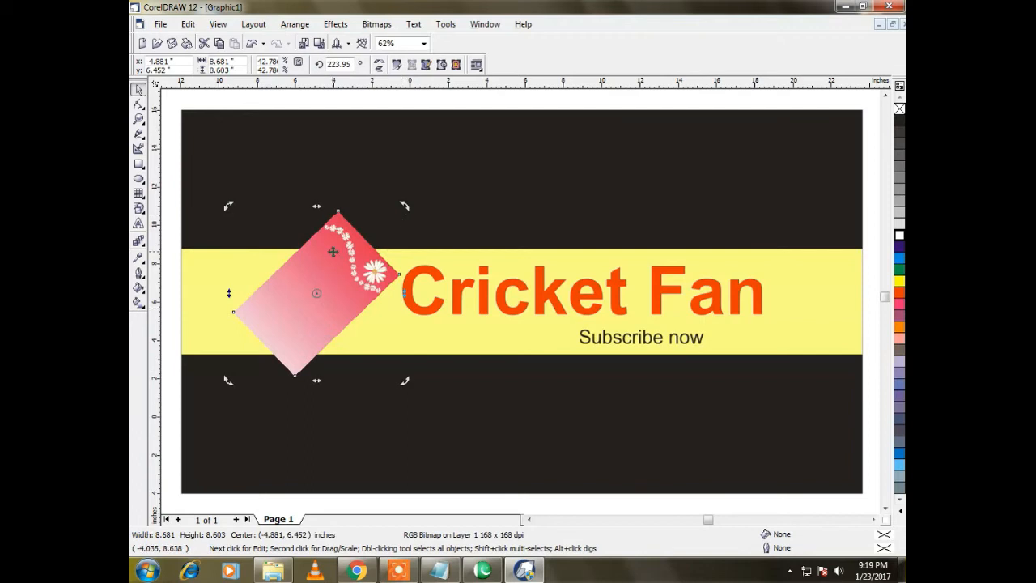
{"action": "left_click", "coordinate": [382, 230]}
{"action": "left_click_drag", "start_coordinate": [403, 206], "coordinate": [371, 238]}
{"action": "left_click_drag", "start_coordinate": [322, 276], "coordinate": [321, 289]}
- Centre the flower image on the yellow band, then move it horizontally to just left of "Cricket Fan"
{"action": "left_click", "coordinate": [387, 259], "text": "shift"}
{"action": "key", "text": "c"}
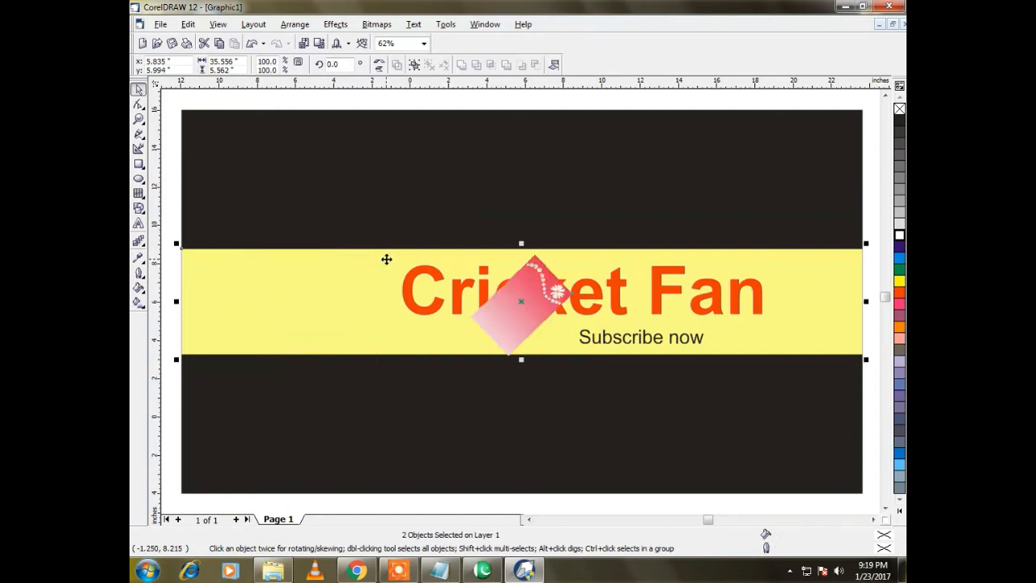
{"action": "key", "text": "e"}
{"action": "left_click", "coordinate": [474, 220]}
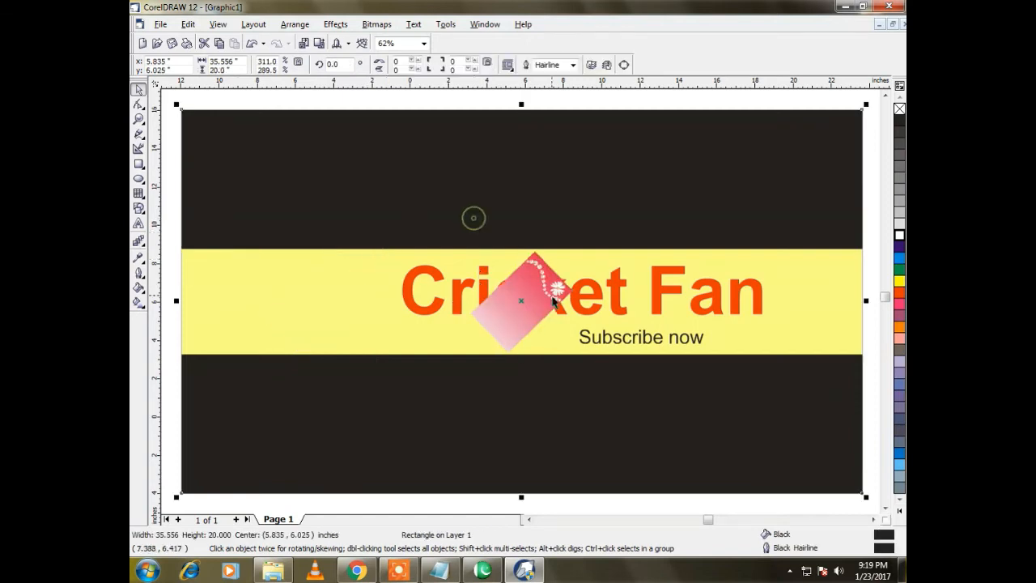
{"action": "left_click", "coordinate": [528, 290]}
{"action": "left_click_drag", "start_coordinate": [528, 290], "coordinate": [334, 294]}
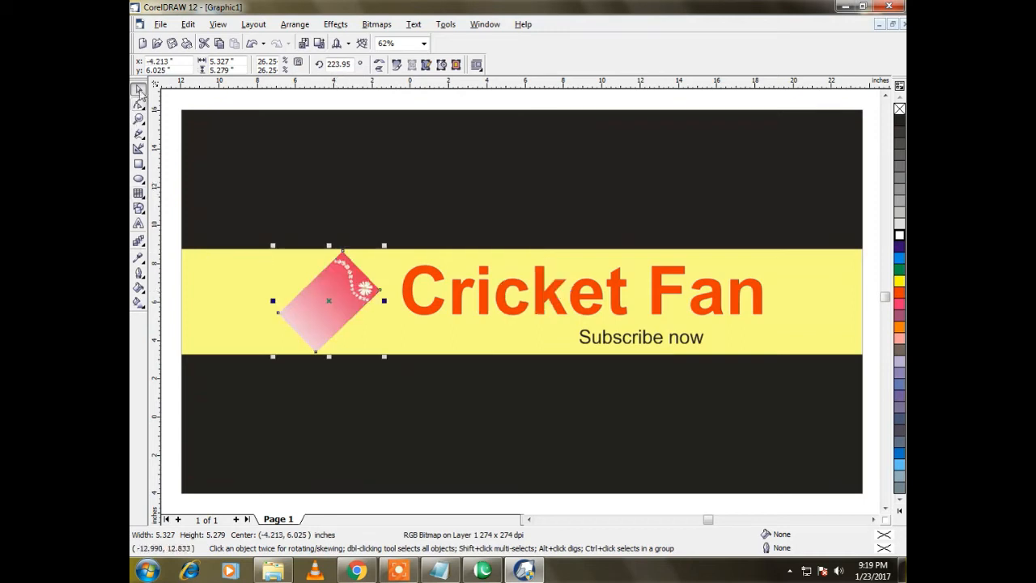
{"action": "left_click", "coordinate": [201, 97]}
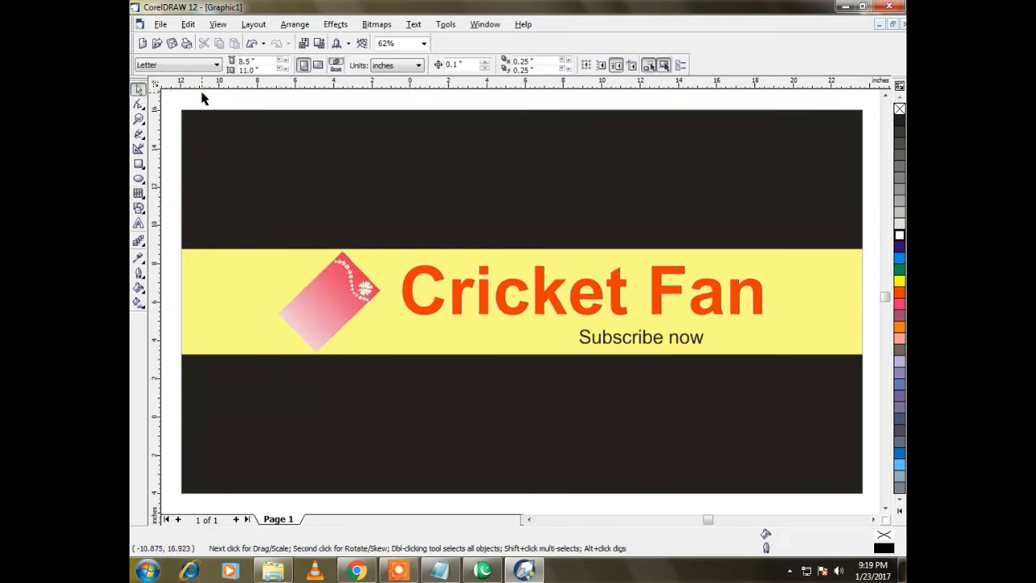
- Select all the channel art objects and group them
{"action": "scroll", "coordinate": [202, 97], "scroll_direction": "down", "scroll_amount": 1}
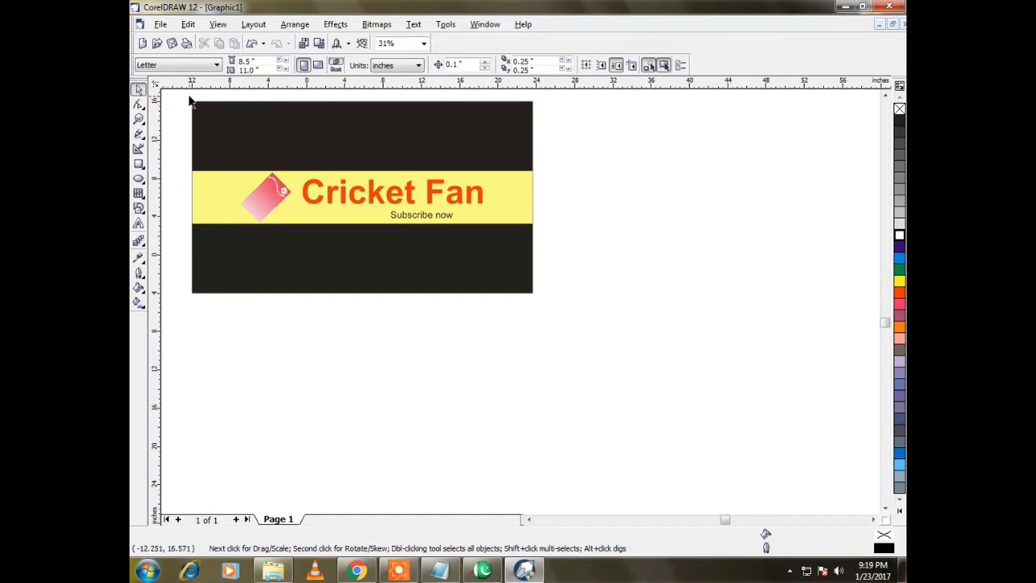
{"action": "scroll", "coordinate": [194, 102], "scroll_direction": "up", "scroll_amount": 1}
{"action": "scroll", "coordinate": [324, 149], "scroll_direction": "down", "scroll_amount": 1}
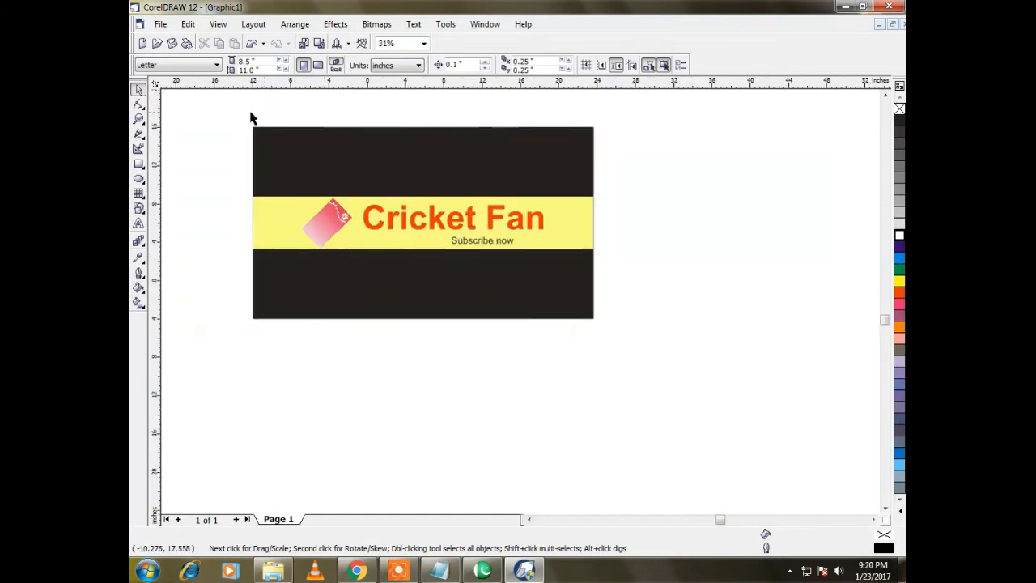
{"action": "left_click_drag", "start_coordinate": [225, 110], "coordinate": [658, 374]}
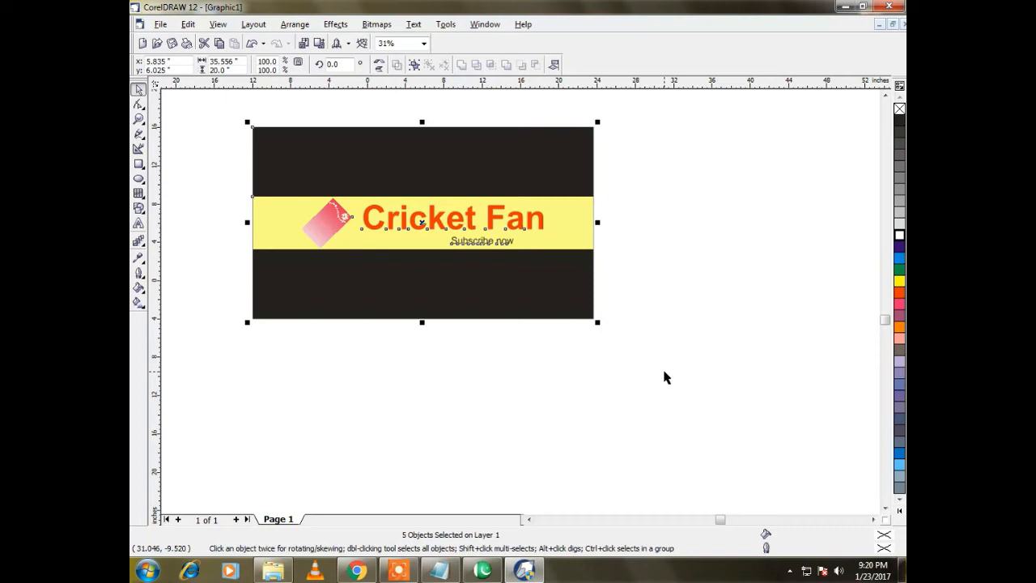
{"action": "key", "text": "ctrl+g"}
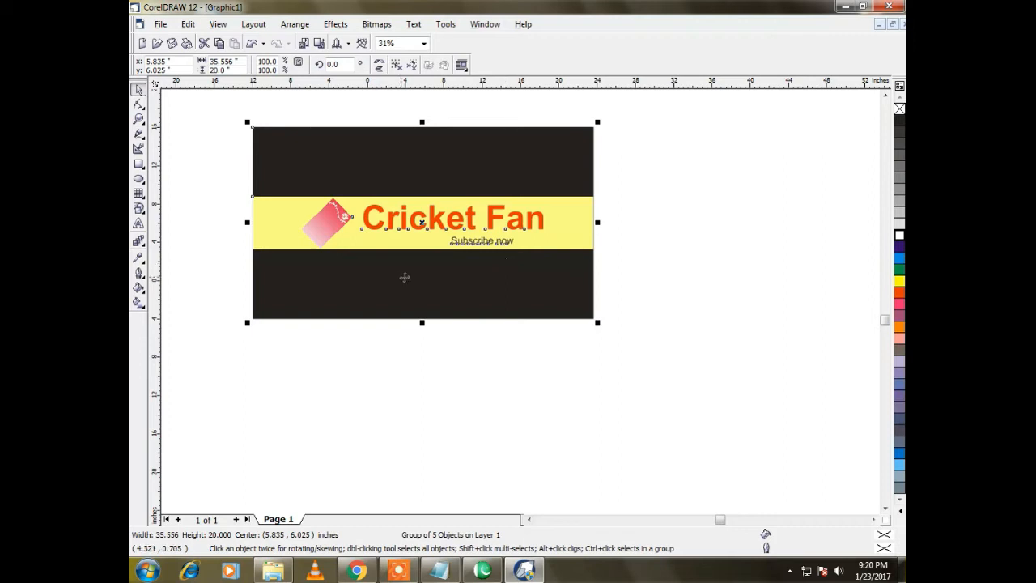
- Set up an export of the selected group to the Desktop with the file name "channel art" and the type JPG - JPEG Bitmaps
{"action": "left_click", "coordinate": [318, 46]}
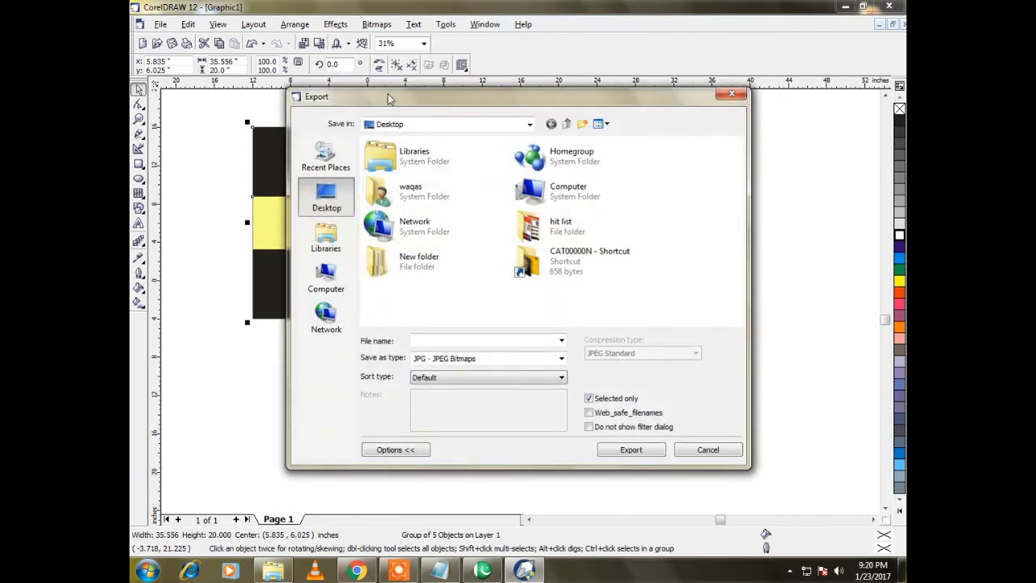
{"action": "left_click_drag", "start_coordinate": [387, 94], "coordinate": [402, 70]}
{"action": "left_click", "coordinate": [466, 99]}
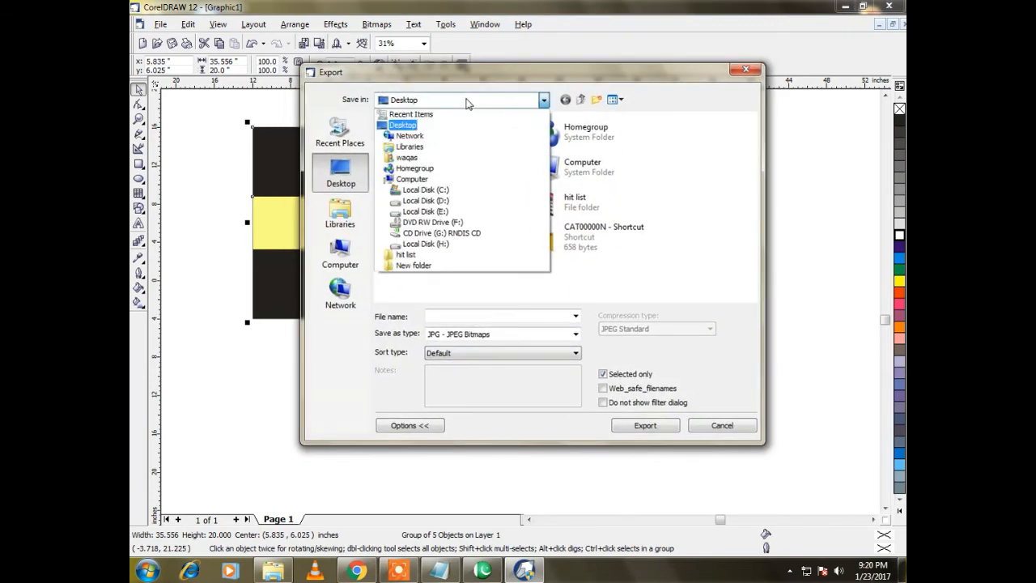
{"action": "left_click", "coordinate": [466, 100]}
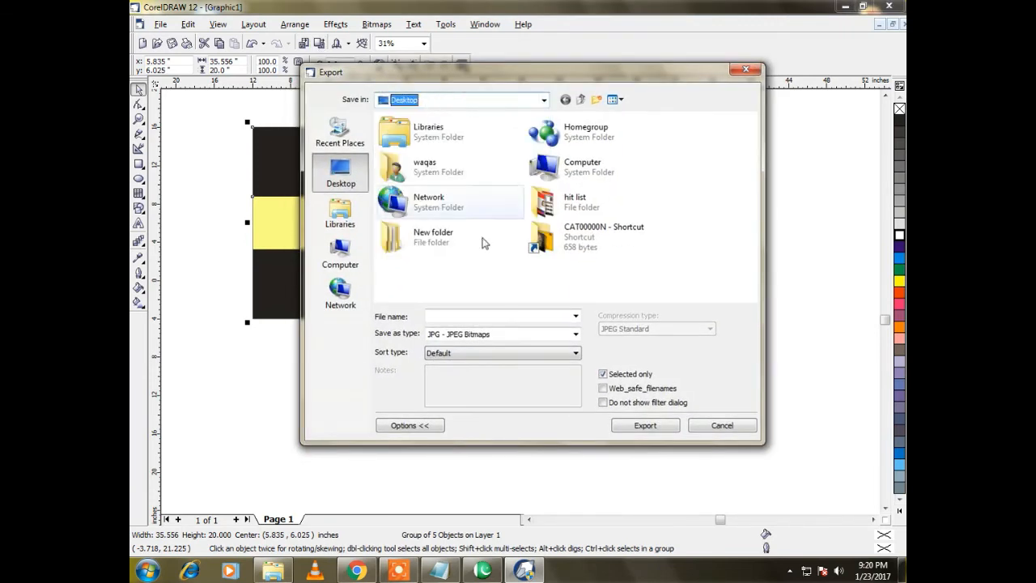
{"action": "left_click", "coordinate": [494, 319]}
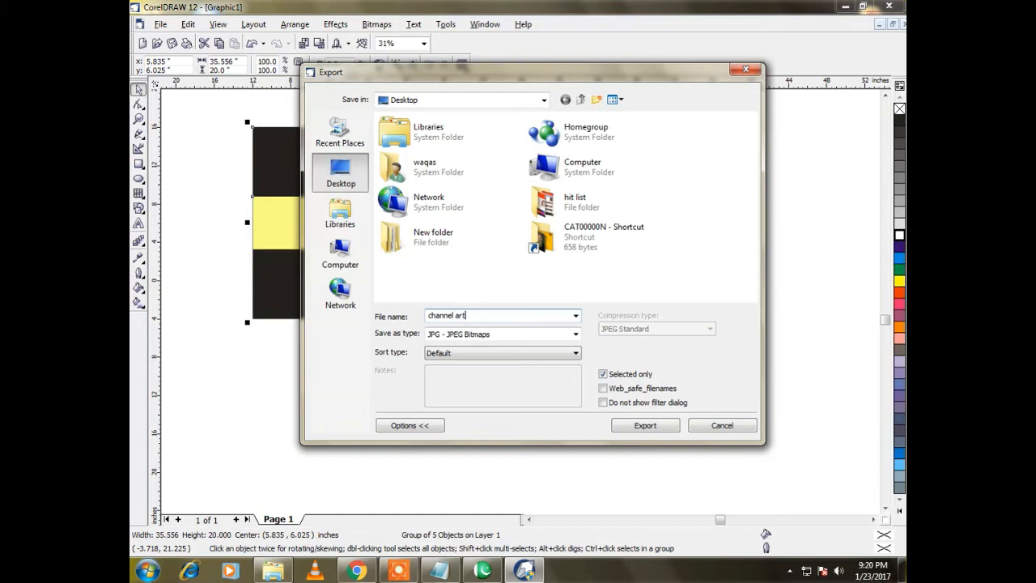
{"action": "left_click", "coordinate": [458, 336]}
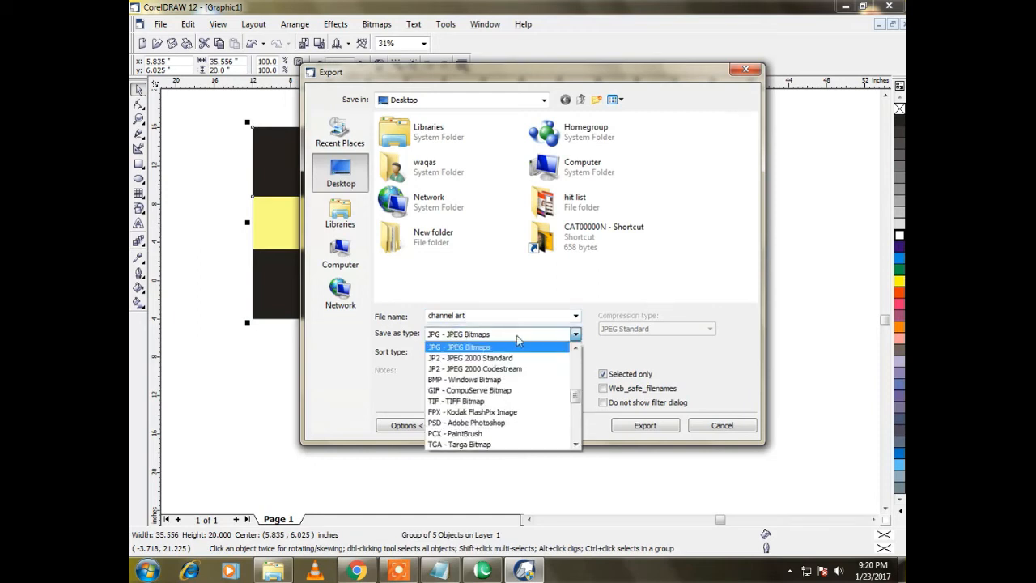
{"action": "mouse_move", "coordinate": [575, 395]}
{"action": "left_mouse_down"}
{"action": "mouse_move", "coordinate": [577, 359]}
{"action": "mouse_move", "coordinate": [577, 387]}
{"action": "left_mouse_up"}
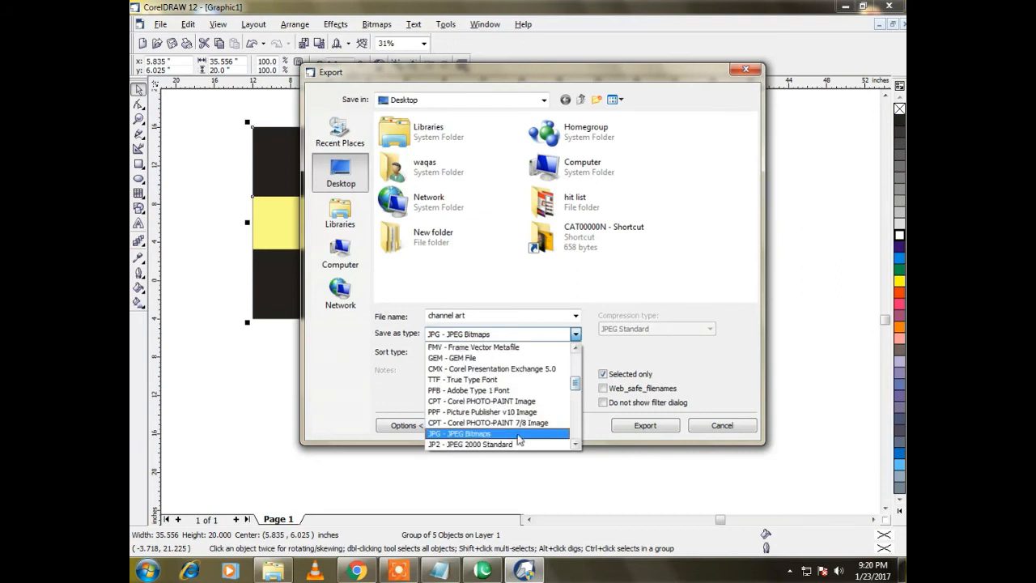
{"action": "left_click", "coordinate": [456, 435]}
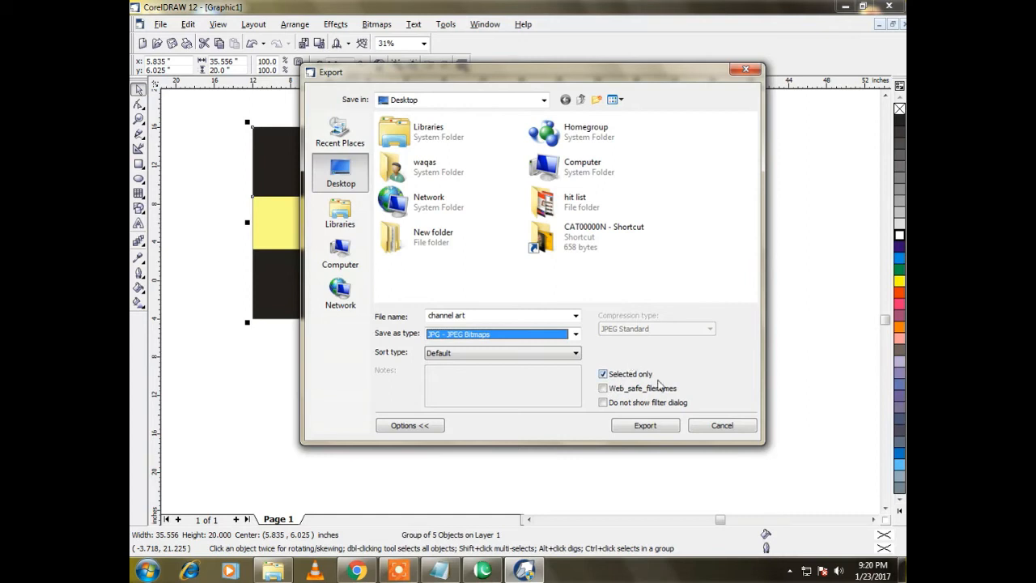
- Export the channel art bitmap in RGB Color (24-bit) mode with the default JPEG export settings
{"action": "left_click", "coordinate": [644, 426]}
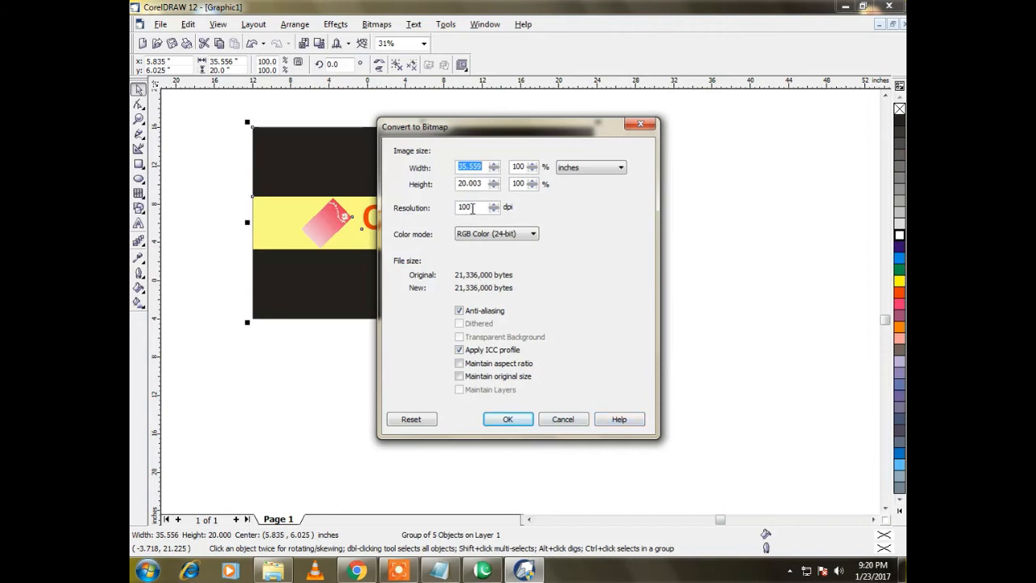
{"action": "left_click", "coordinate": [512, 238]}
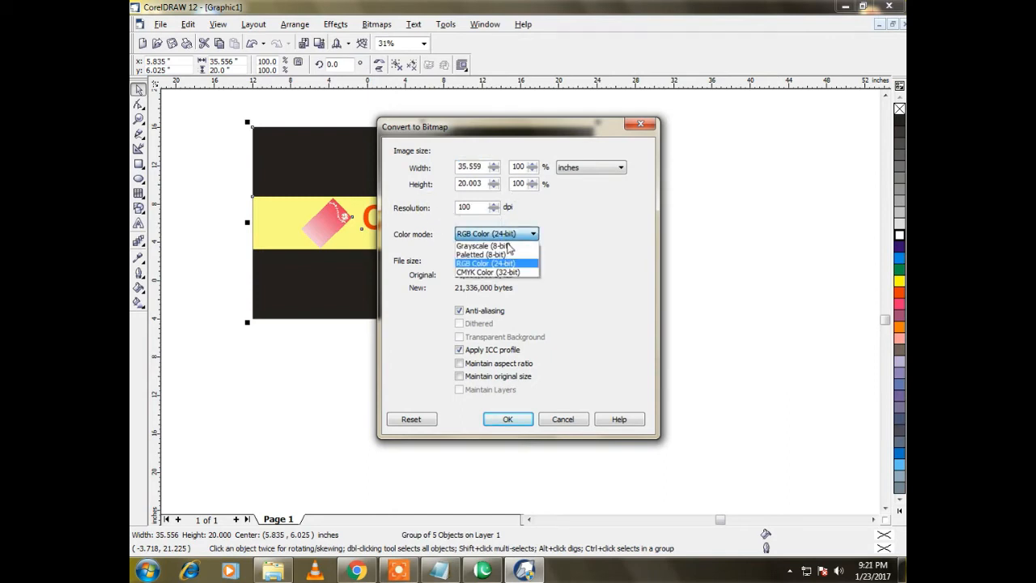
{"action": "left_click", "coordinate": [492, 264]}
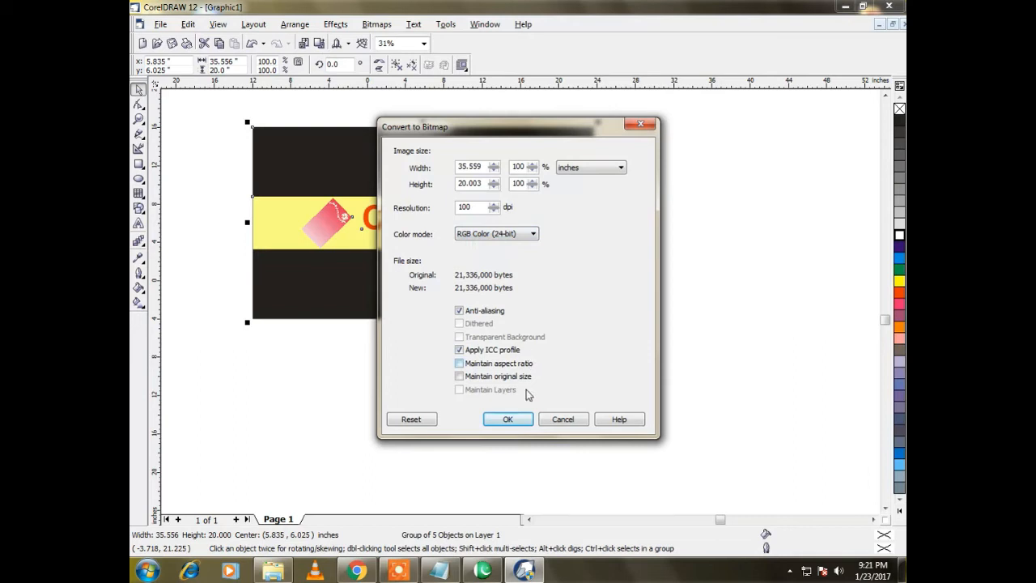
{"action": "left_click", "coordinate": [518, 419]}
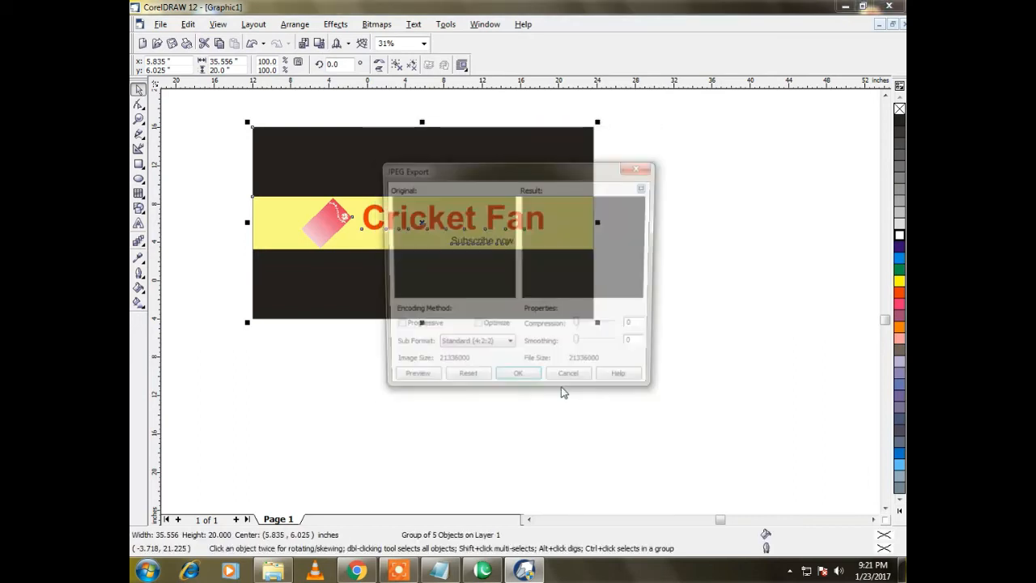
{"action": "left_click", "coordinate": [526, 378]}
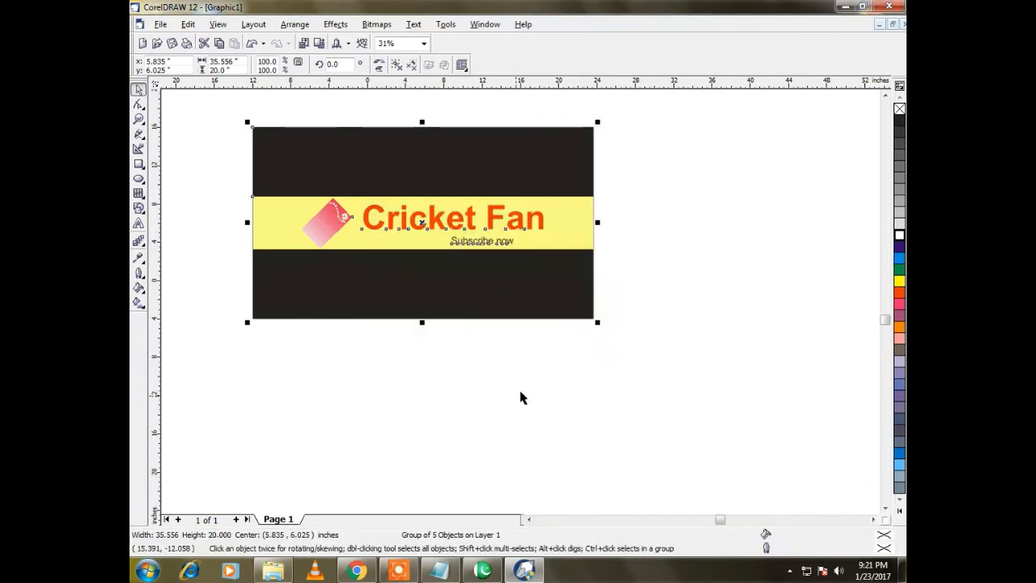
- Minimize CorelDRAW, check the exported "channel art" image from the desktop in the photo viewer, and close the viewer
{"action": "left_click", "coordinate": [517, 568]}
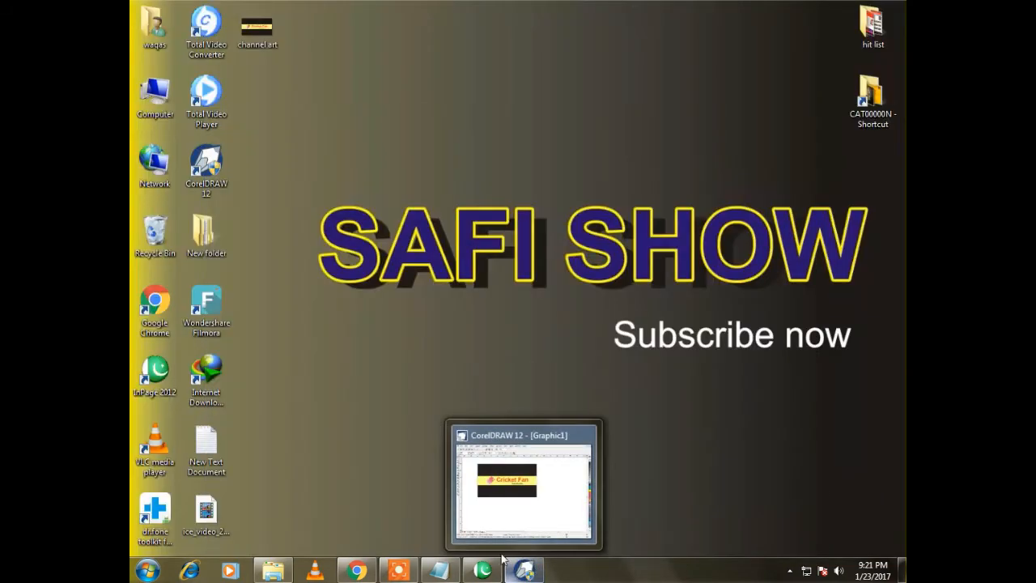
{"action": "left_click", "coordinate": [256, 36]}
{"action": "key", "text": "Return"}
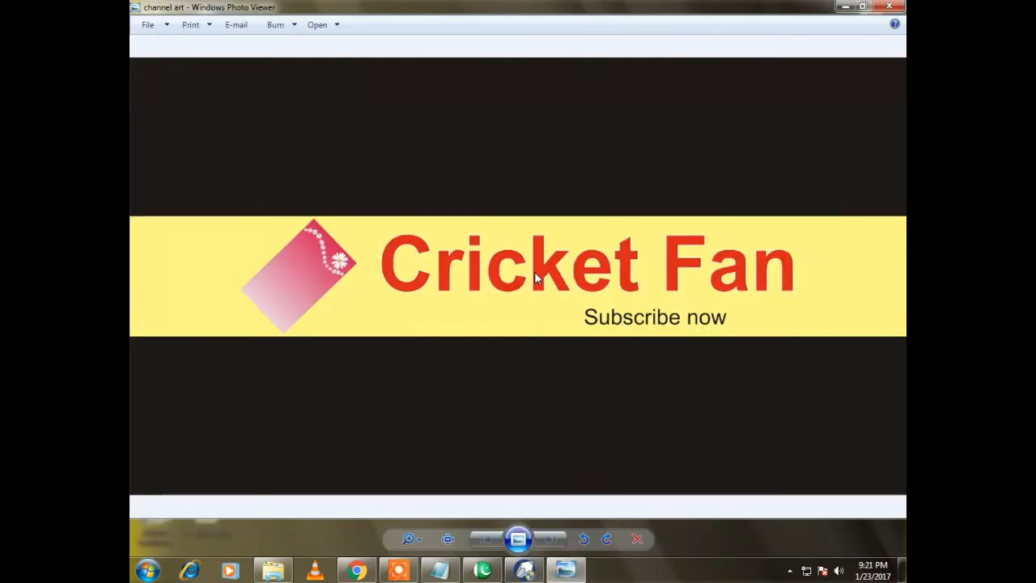
{"action": "left_click", "coordinate": [891, 6]}
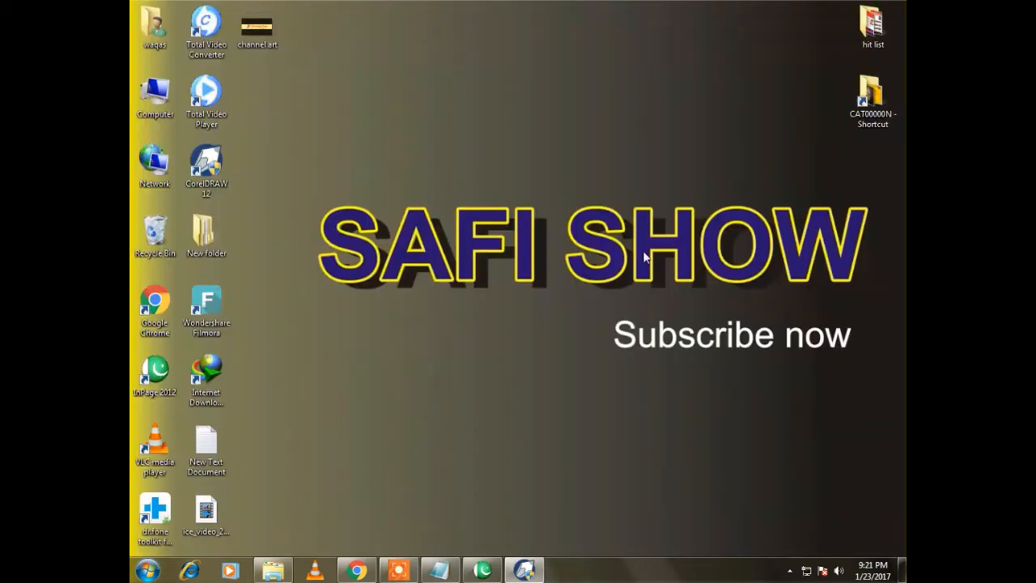
- Switch to the Cricket Fan YouTube channel in Chrome and start adding channel art with a photo from the computer
{"action": "left_click", "coordinate": [357, 571]}
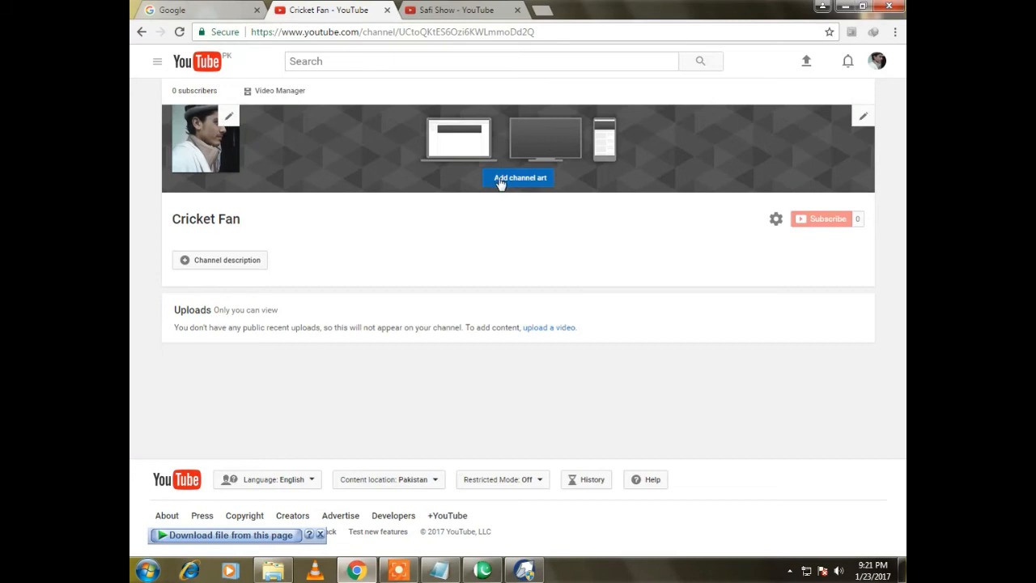
{"action": "left_click", "coordinate": [499, 183]}
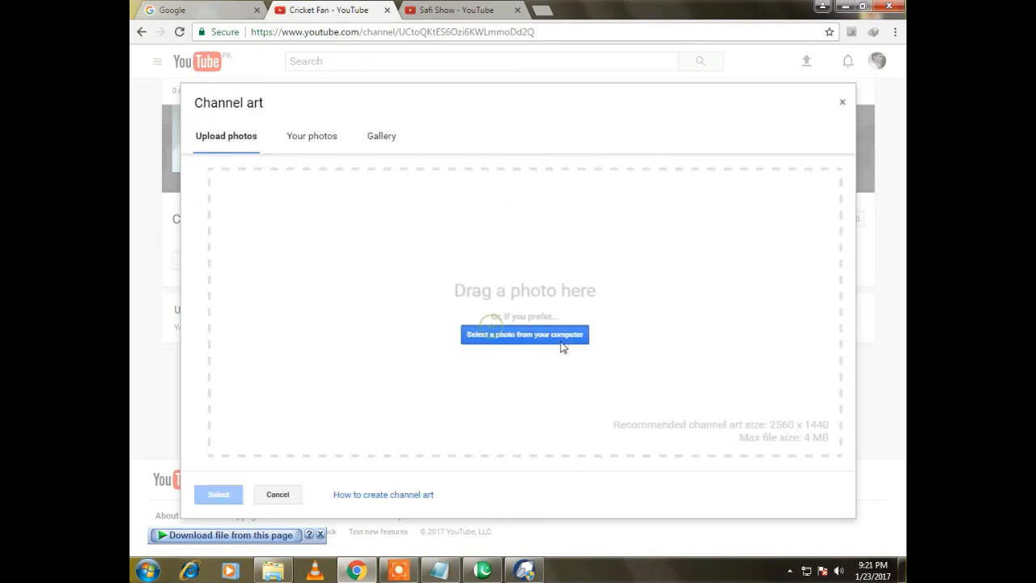
{"action": "left_click", "coordinate": [541, 346]}
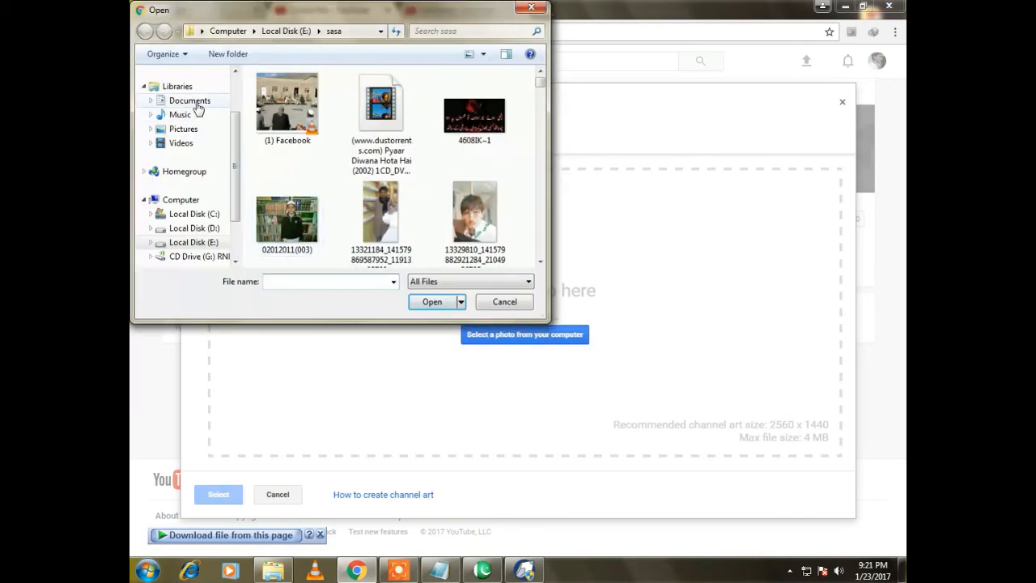
- Upload the "channel art" image from the Desktop folder and apply it as the channel's banner
{"action": "left_click", "coordinate": [197, 108]}
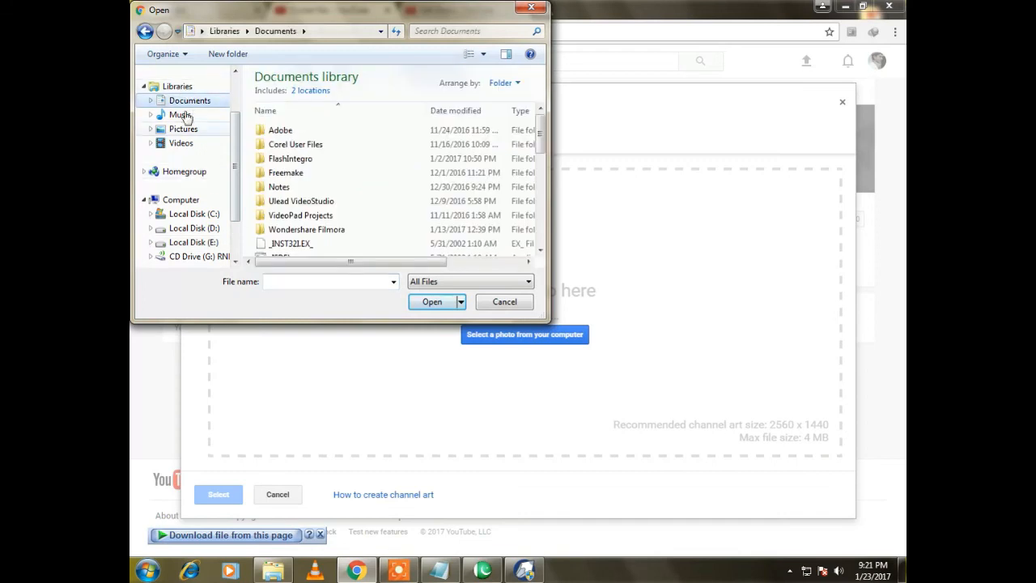
{"action": "left_click", "coordinate": [203, 31]}
{"action": "left_click", "coordinate": [219, 46]}
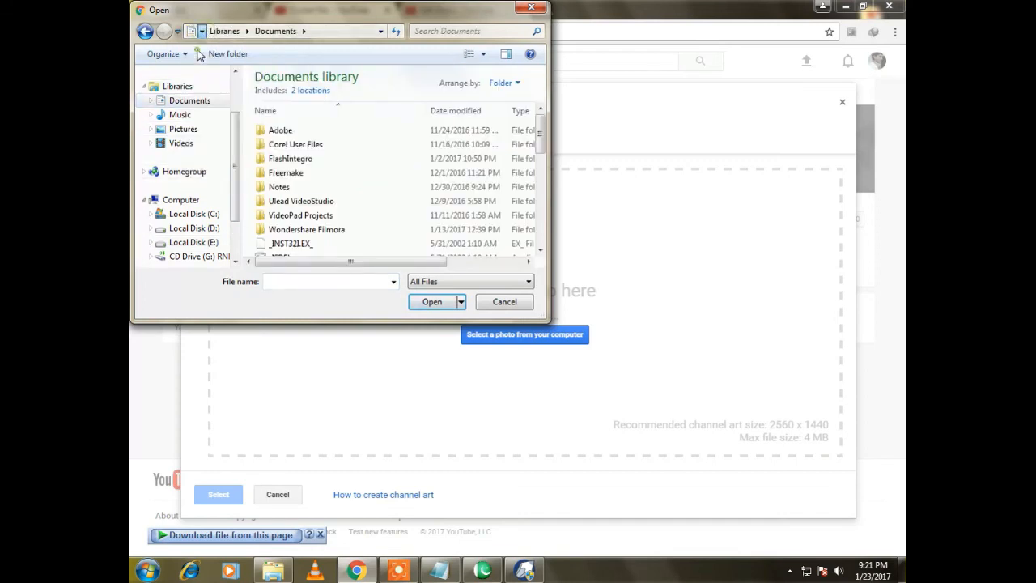
{"action": "left_click_drag", "start_coordinate": [540, 112], "coordinate": [553, 247]}
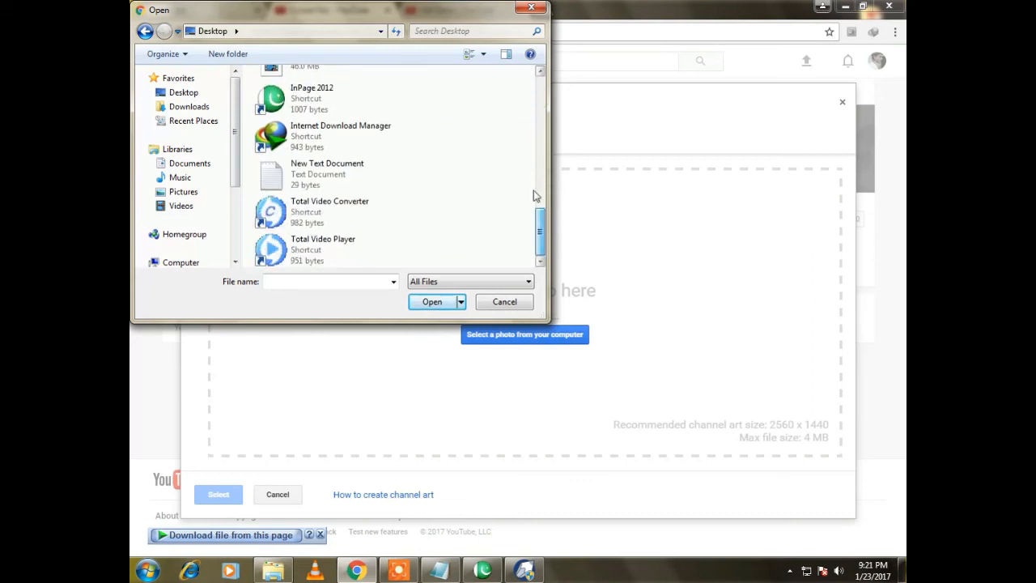
{"action": "left_click", "coordinate": [541, 72]}
{"action": "left_click", "coordinate": [541, 73]}
{"action": "left_click", "coordinate": [541, 72]}
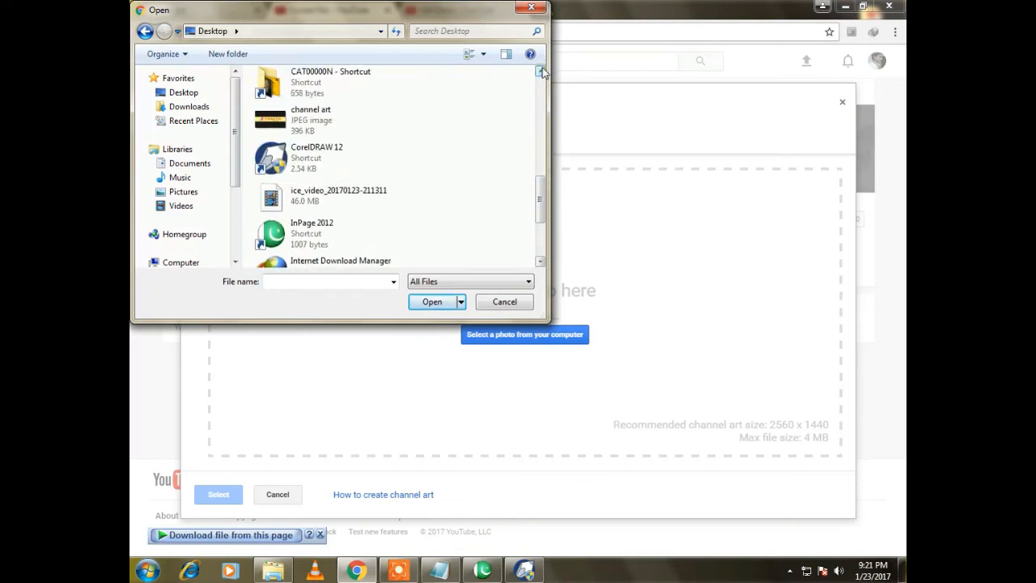
{"action": "left_click", "coordinate": [540, 72]}
{"action": "left_click", "coordinate": [393, 158]}
{"action": "left_click", "coordinate": [431, 302]}
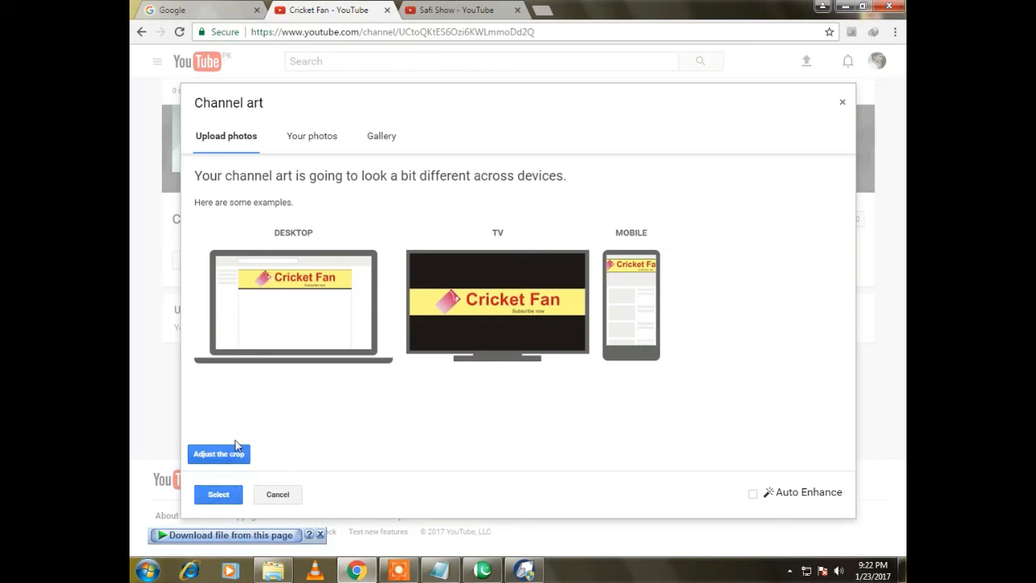
{"action": "left_click", "coordinate": [214, 495]}
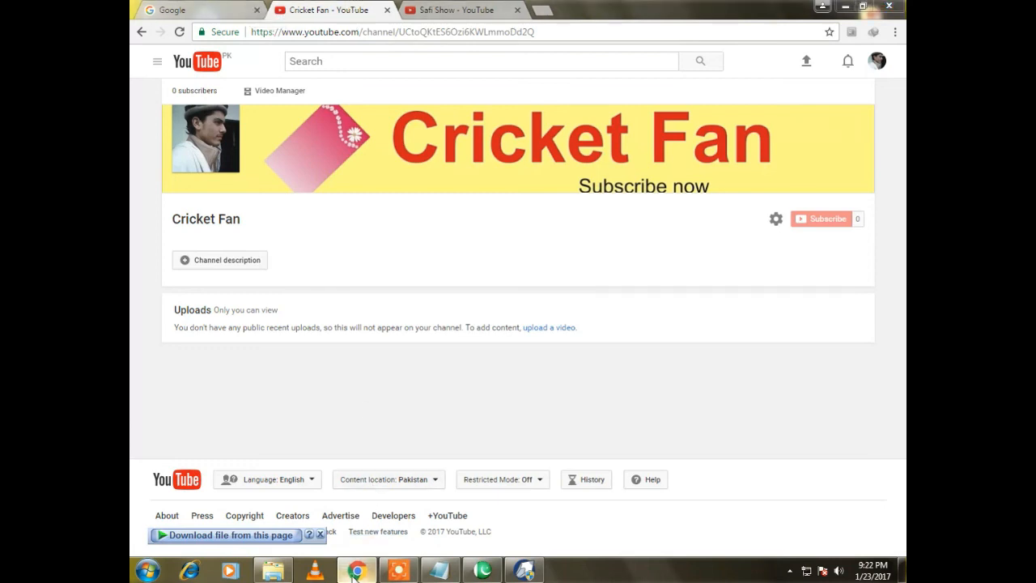
- Review the artwork dimensions noted in Notepad and the grouped channel art design in CorelDRAW
{"action": "left_click", "coordinate": [356, 571]}
{"action": "left_click", "coordinate": [439, 572]}
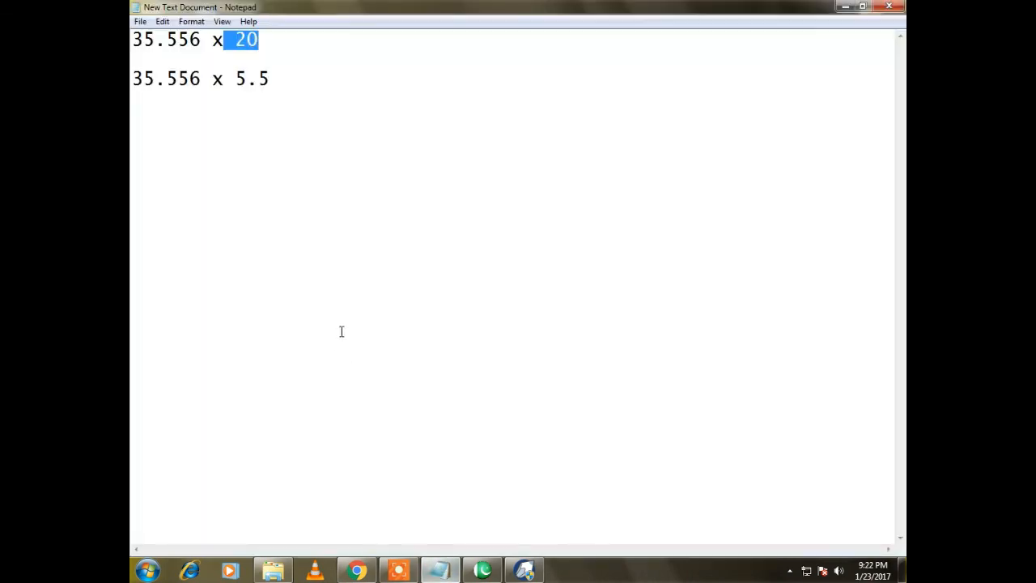
{"action": "left_click", "coordinate": [341, 85]}
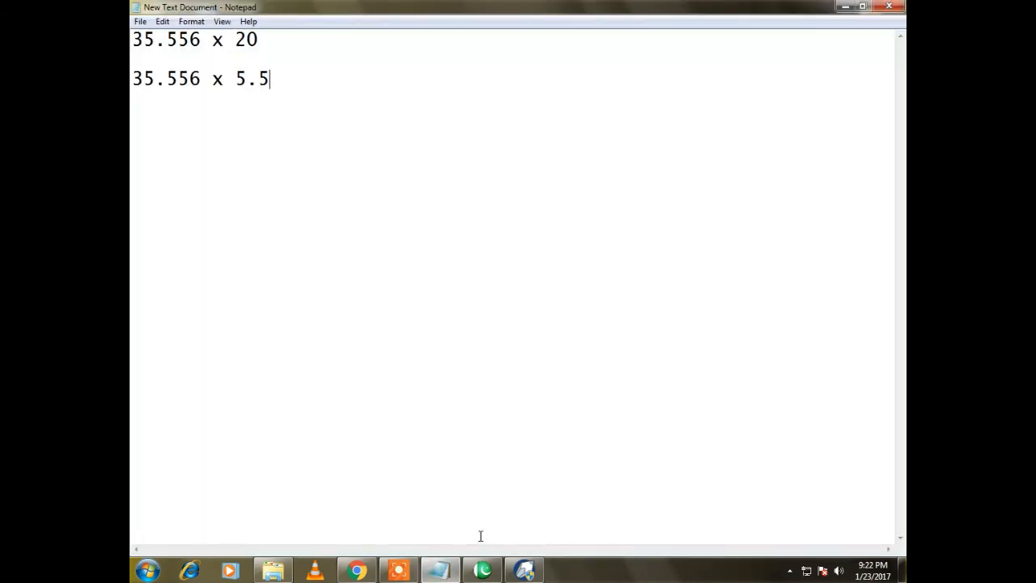
{"action": "left_click", "coordinate": [439, 572]}
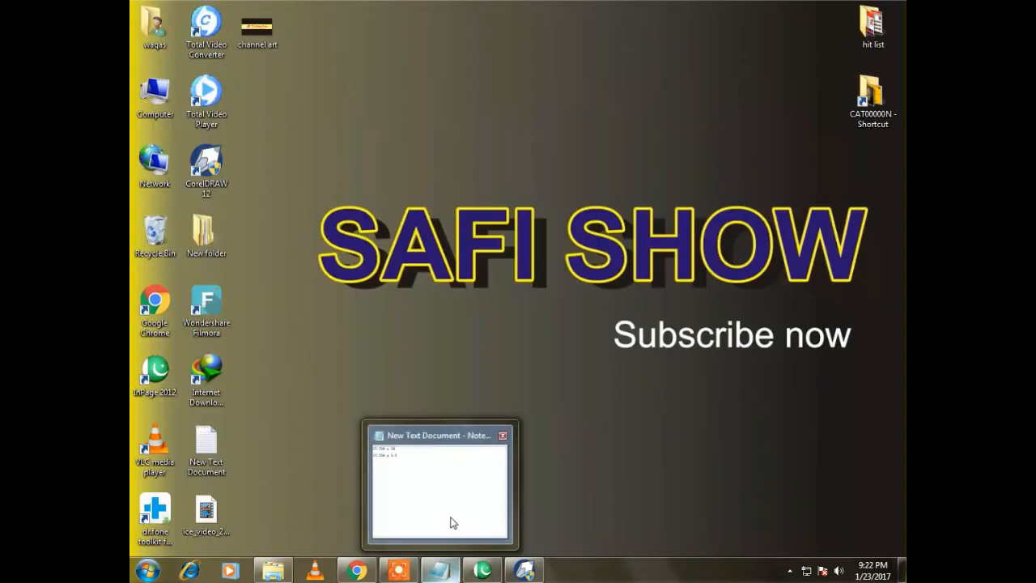
{"action": "left_click", "coordinate": [526, 571]}
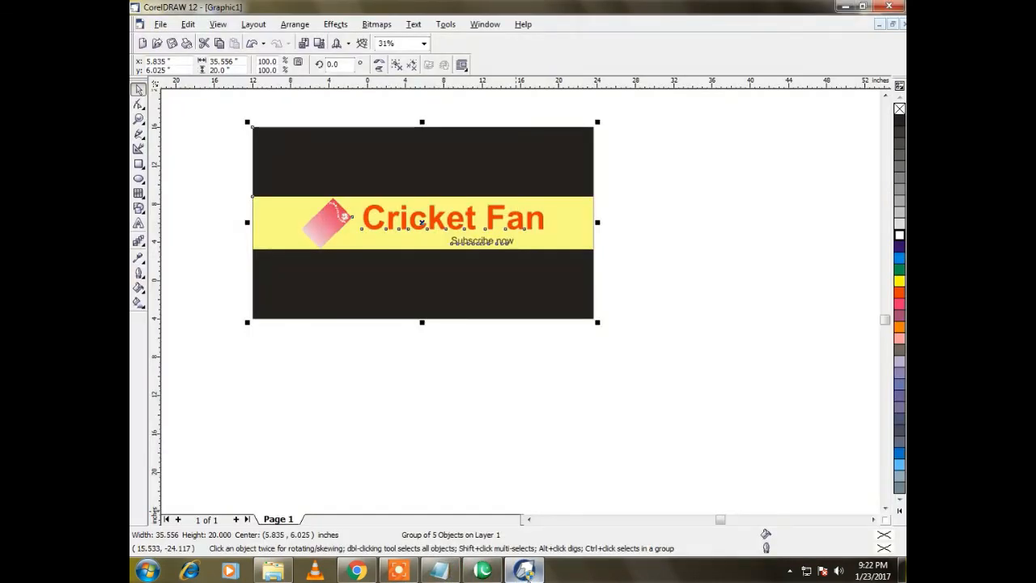
{"action": "left_click_drag", "start_coordinate": [233, 115], "coordinate": [599, 328]}
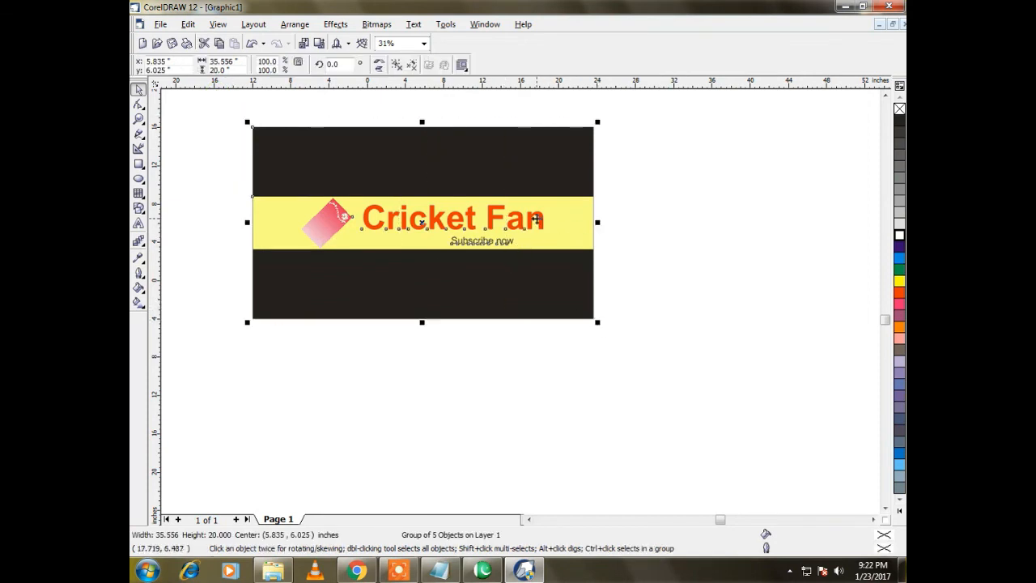
{"action": "left_click", "coordinate": [528, 569]}
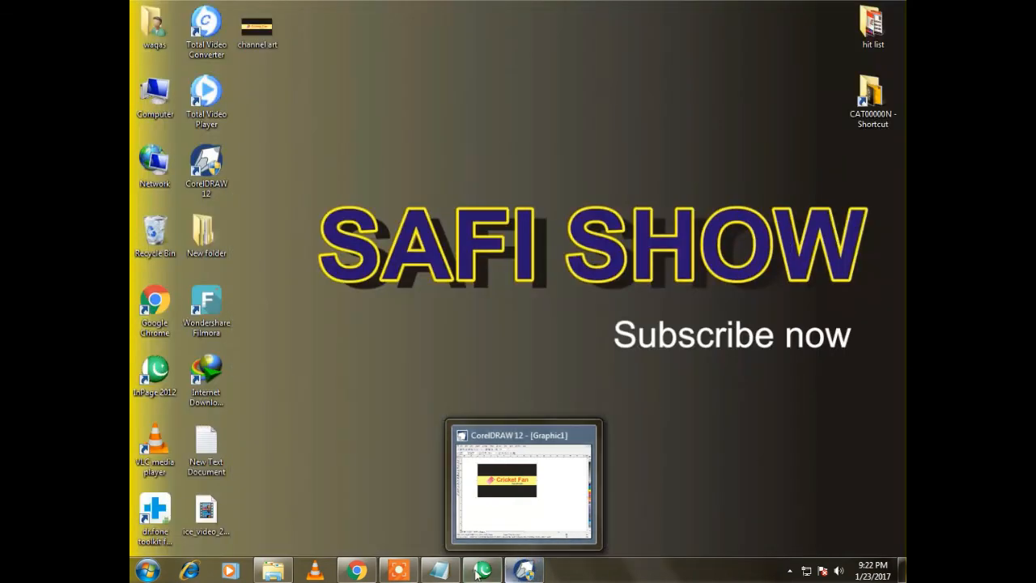
- Switch to Chrome to view the Cricket Fan channel's banner and the Safi Show channel page
{"action": "left_click", "coordinate": [356, 570]}
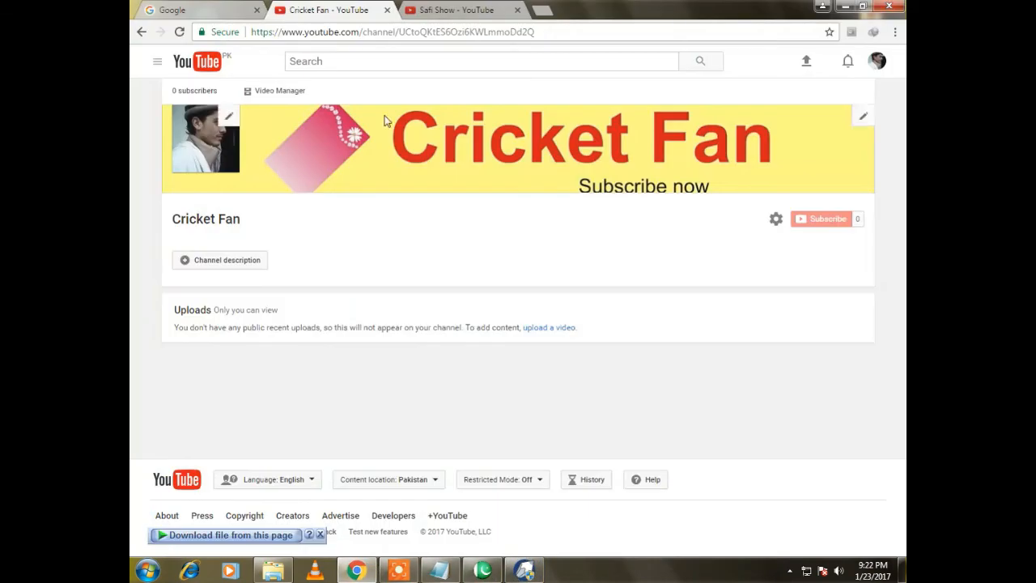
{"action": "left_click", "coordinate": [457, 8]}
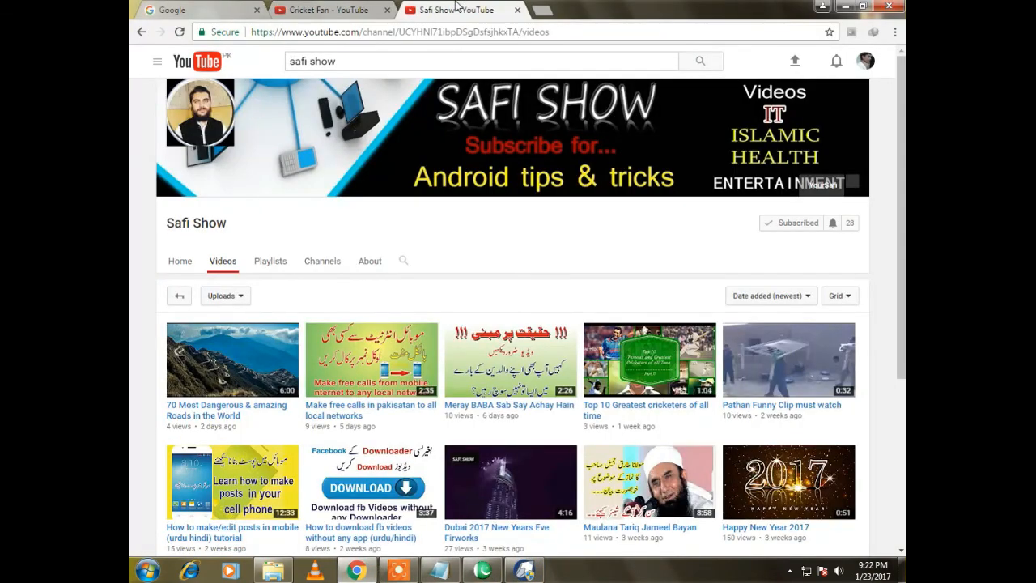